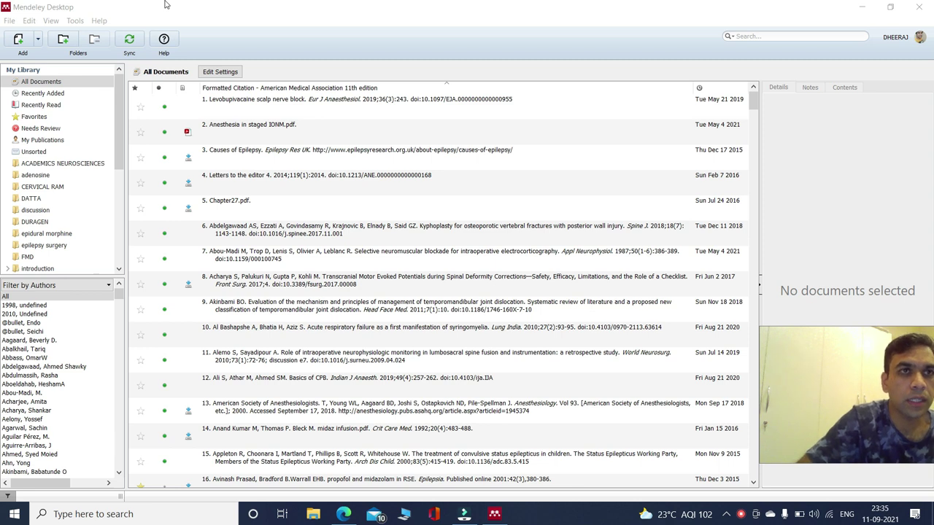
Confirm Tools offers Uninstall MS Word Plugin, then minimize Mendeley Desktop
left_click(76, 21)
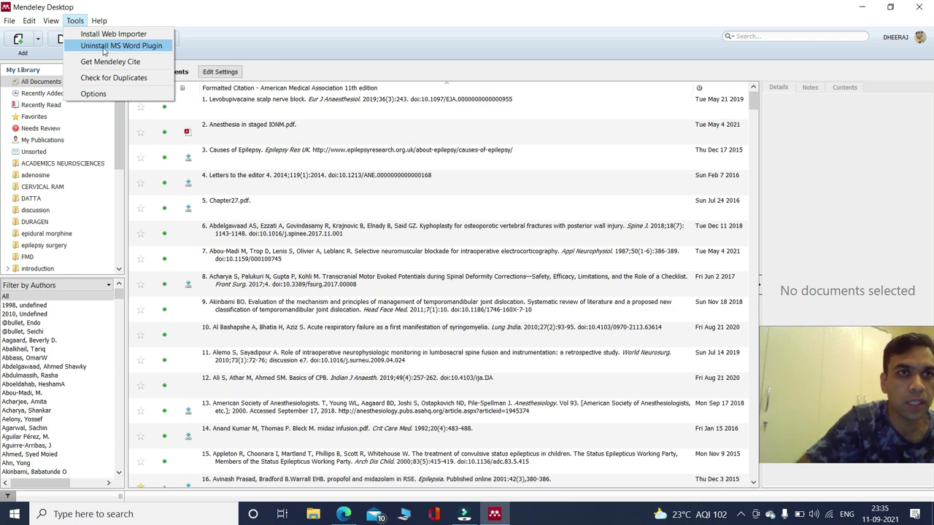
left_click(269, 28)
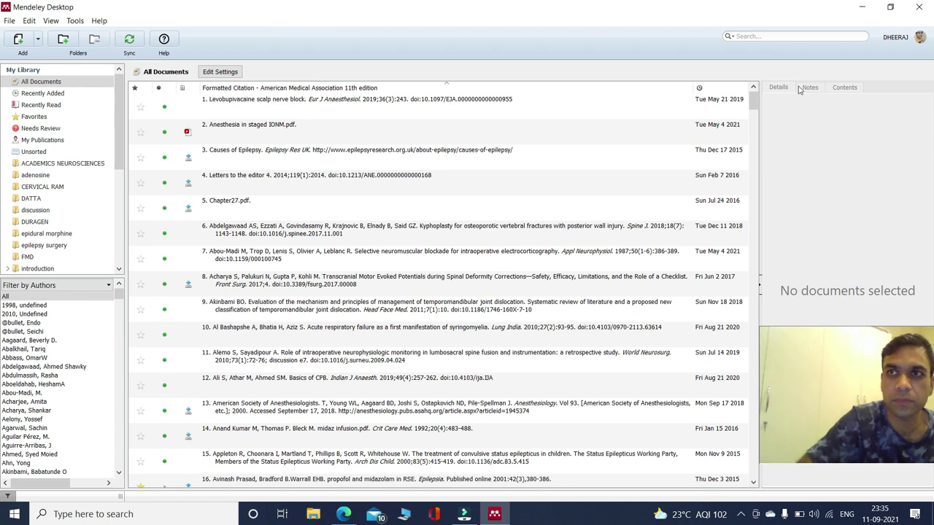
left_click(862, 7)
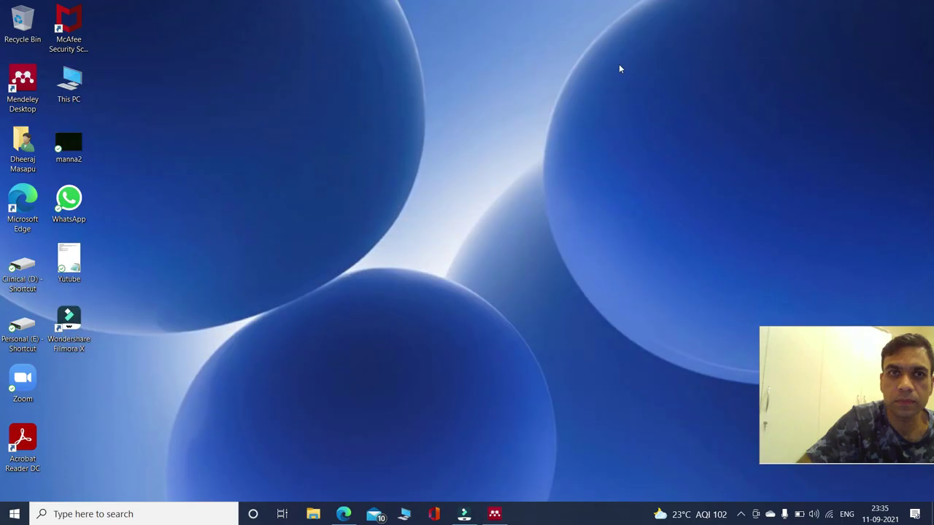
Create a new Microsoft Word Document on the desktop and open it in Word
right_click(315, 81)
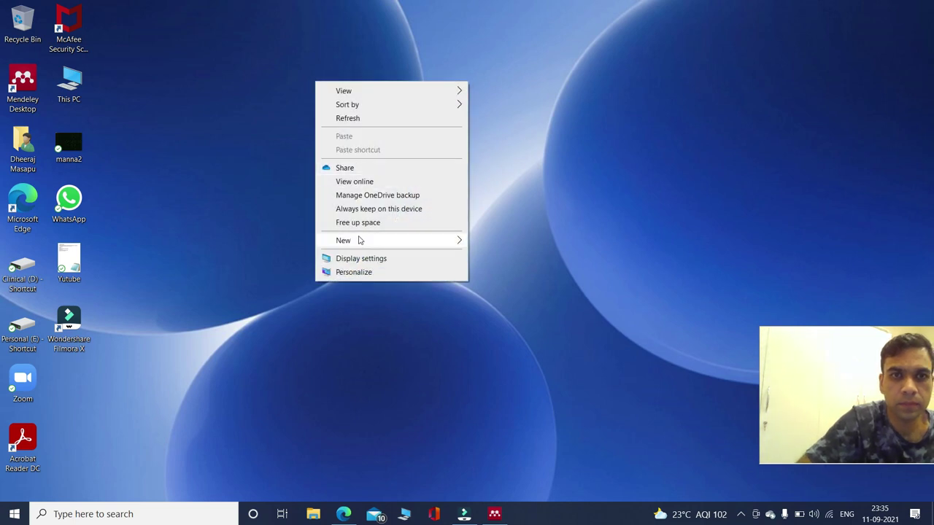
mouse_move(412, 240)
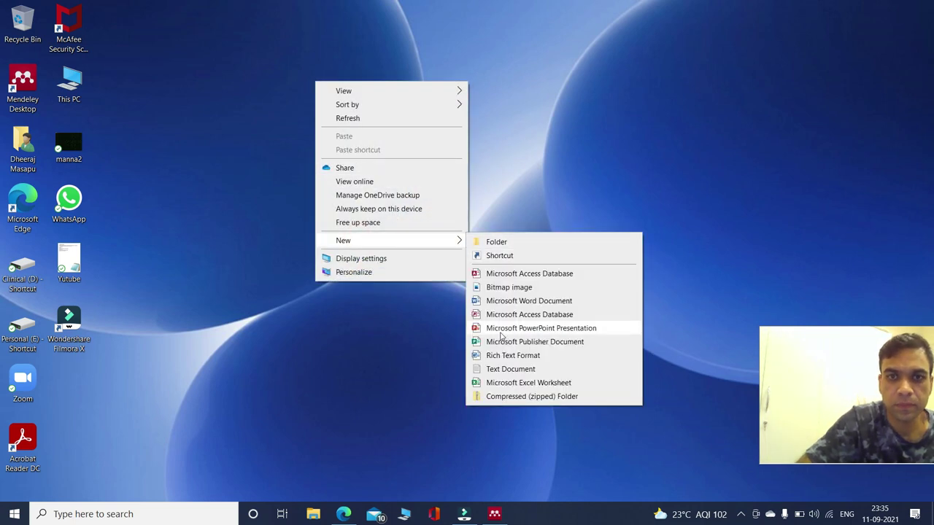
left_click(492, 300)
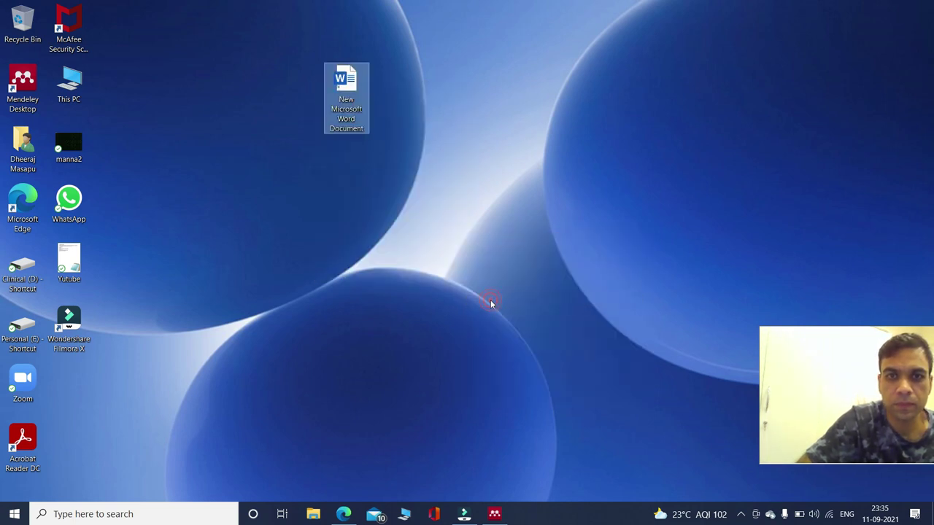
double_click(351, 86)
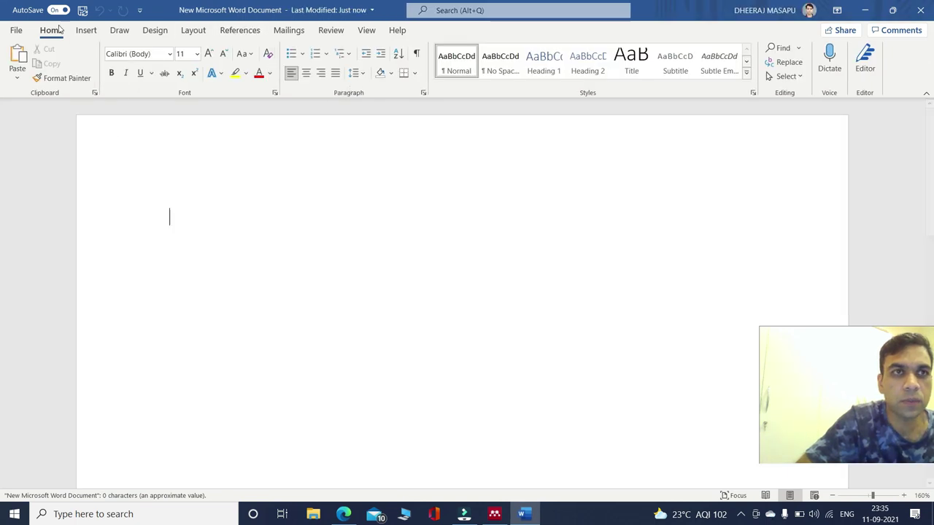
Type the placeholder text 'sdbvasvafv' on the References tab and place the cursor after it
left_click(235, 31)
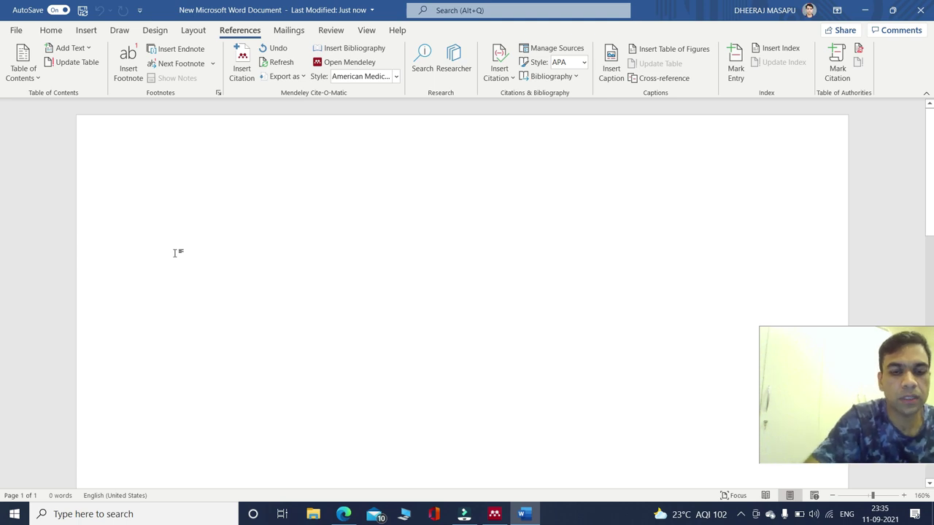
type("sdbvasvafv")
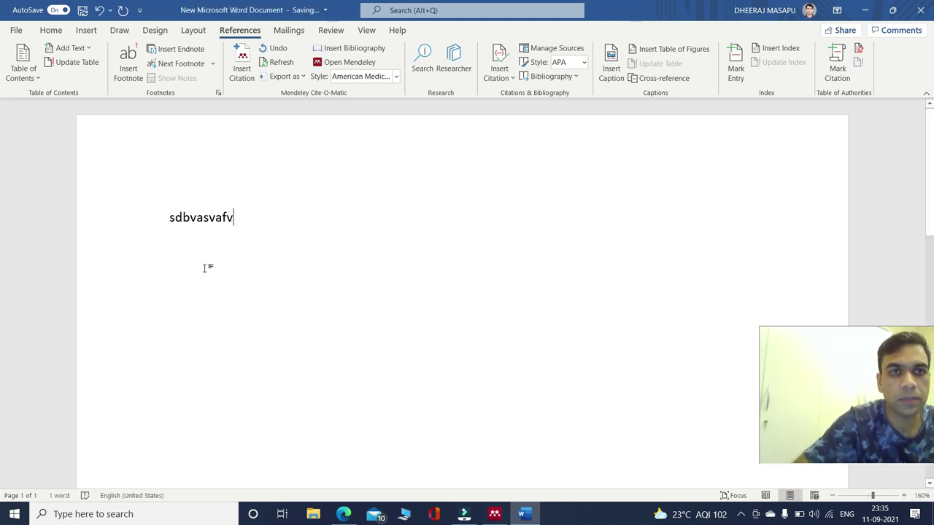
key("Return")
key("Return")
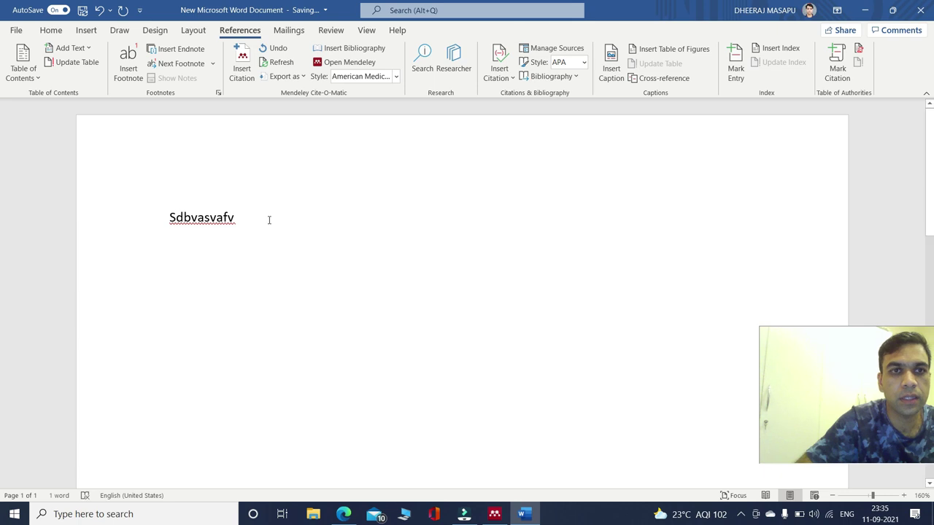
left_click(248, 219)
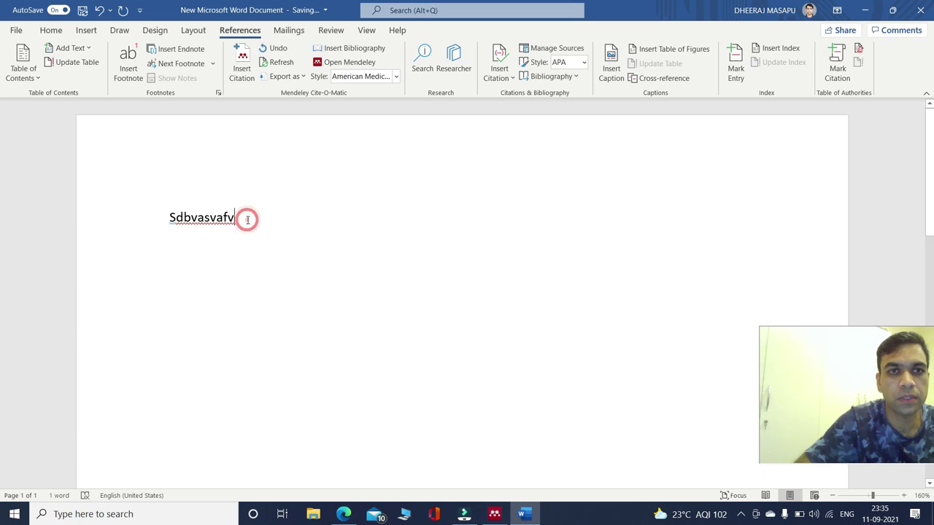
Insert a Mendeley citation of the Levobupivacaine scalp nerve block article
left_click(246, 73)
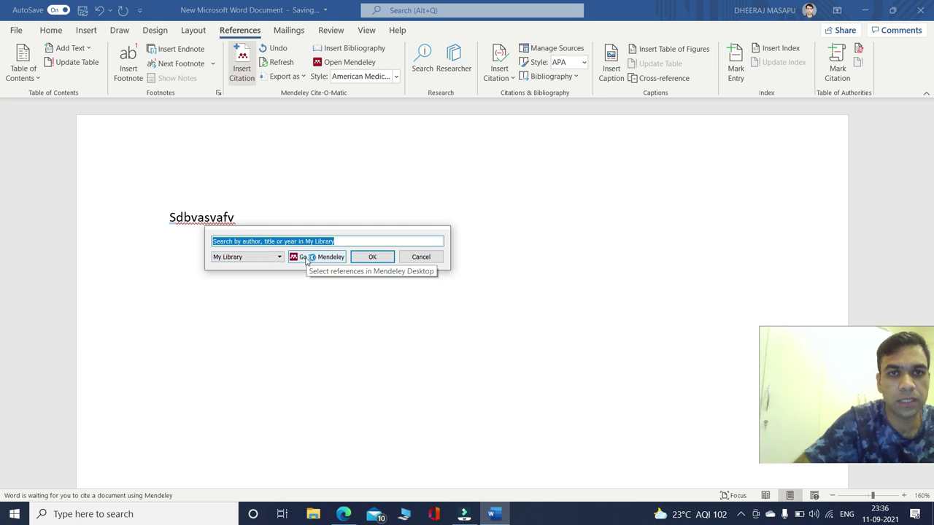
left_click(307, 261)
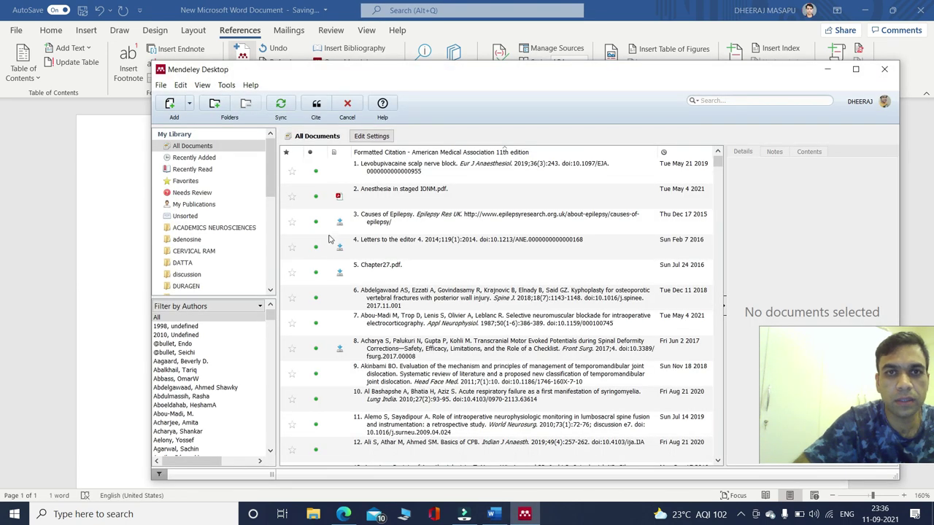
left_click(385, 176)
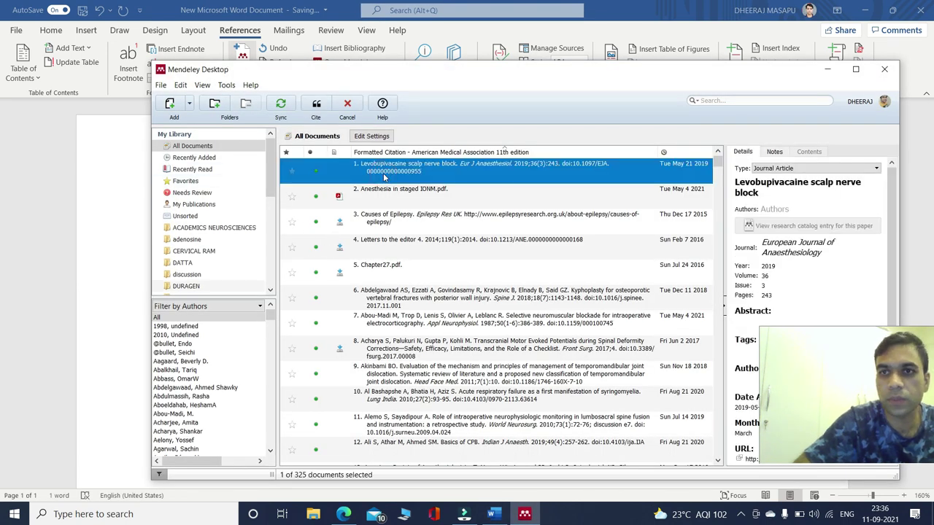
left_click(316, 108)
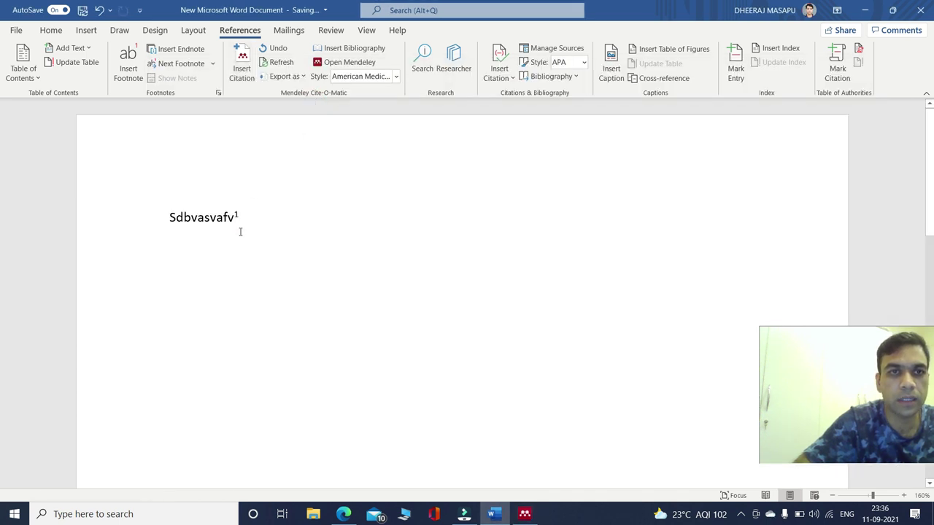
Set the citation style to Vancouver, add a 'References:' heading, and insert the bibliography beneath it
left_click(394, 76)
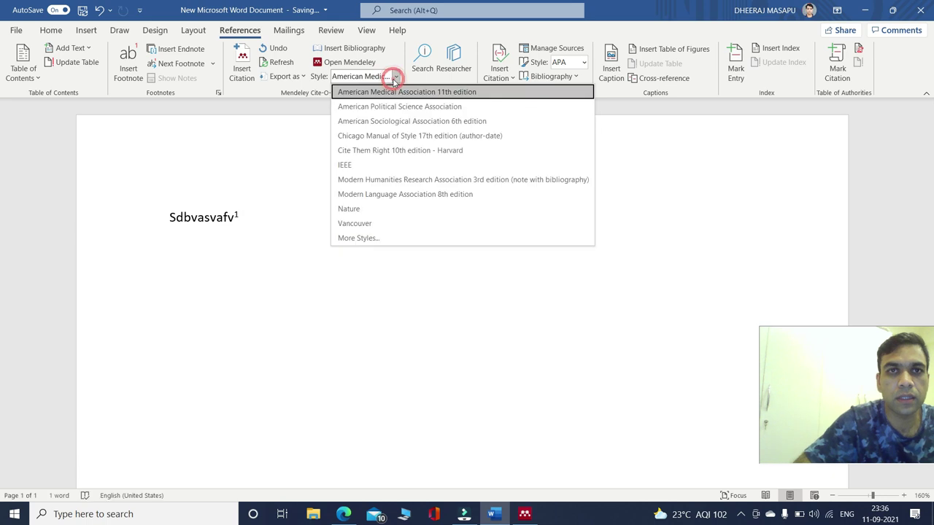
left_click(367, 223)
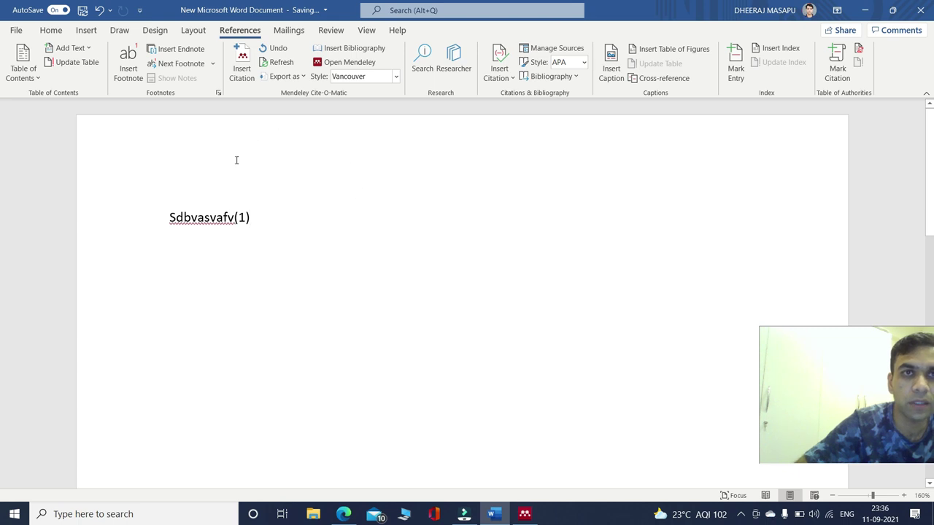
key("Return")
key("Return")
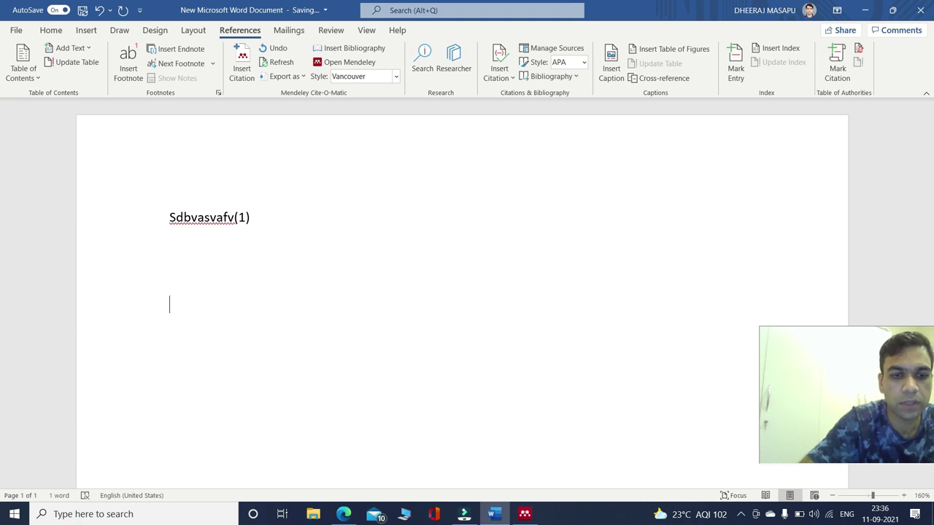
type("reference")
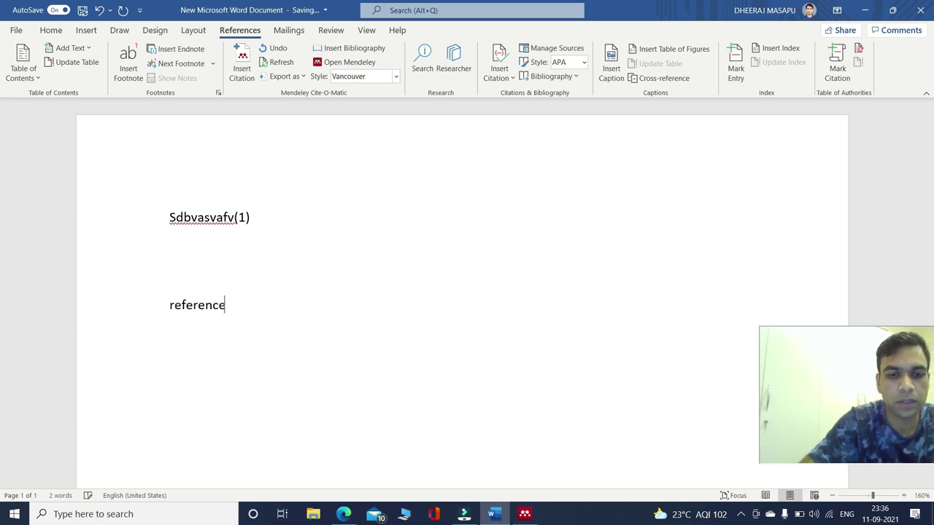
type("s:")
key("Return")
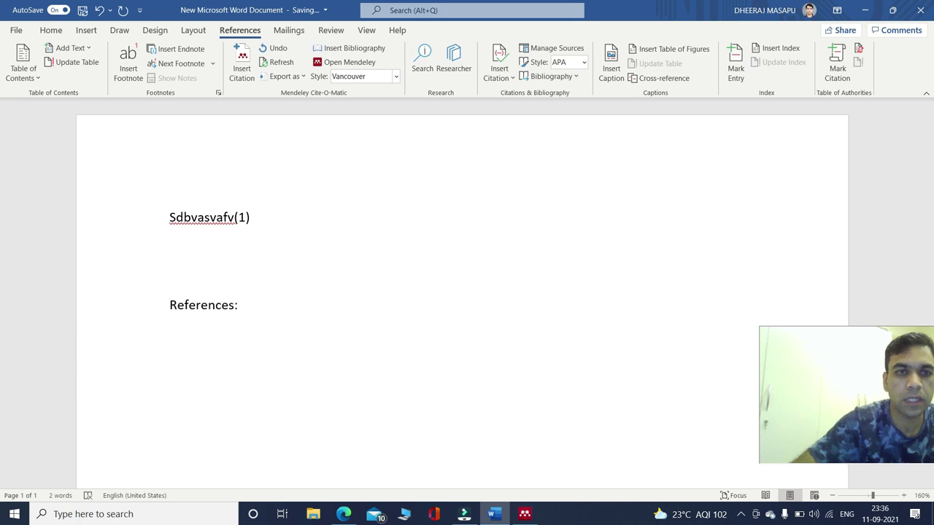
left_click(335, 48)
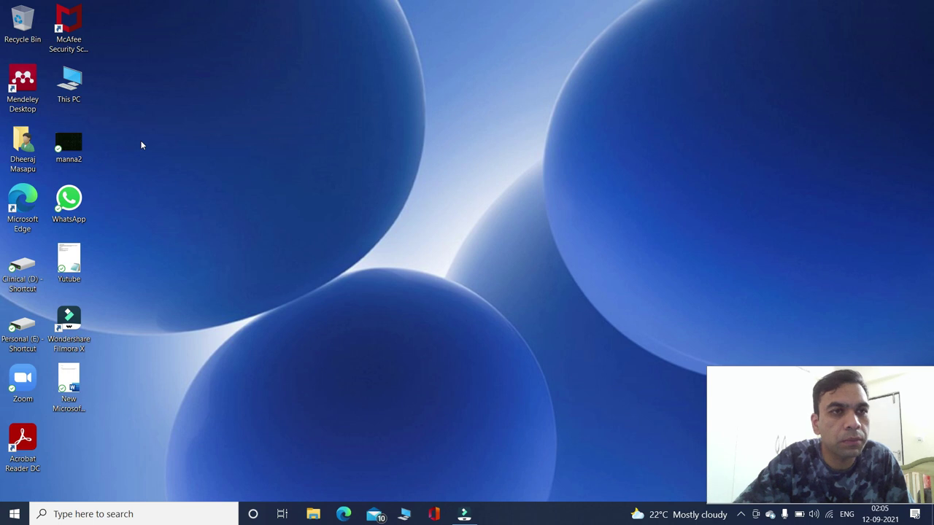
Launch Mendeley Desktop and choose Install Web Importer from the Tools menu
double_click(23, 81)
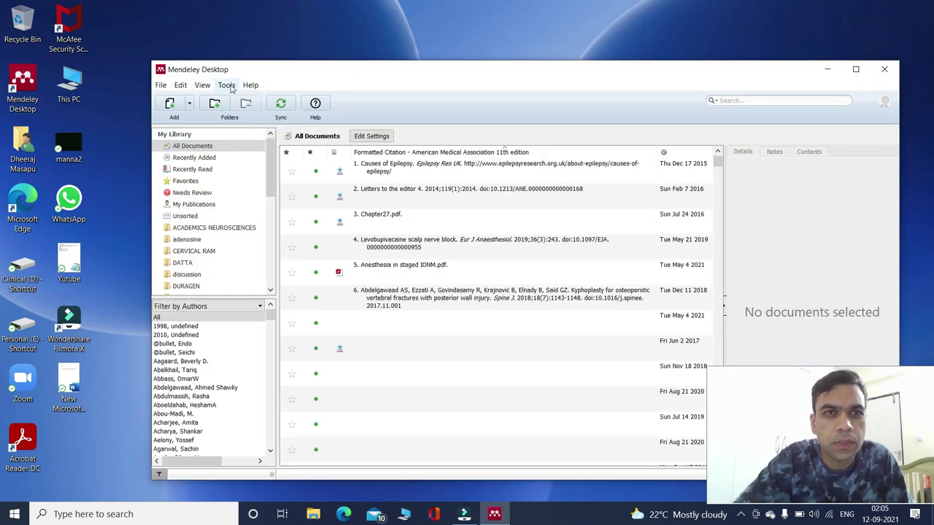
left_click(227, 86)
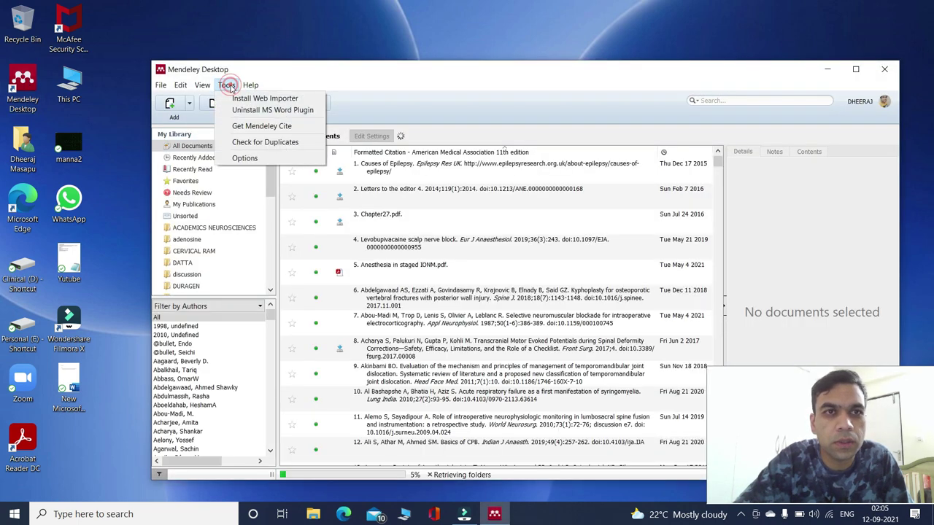
left_click(265, 97)
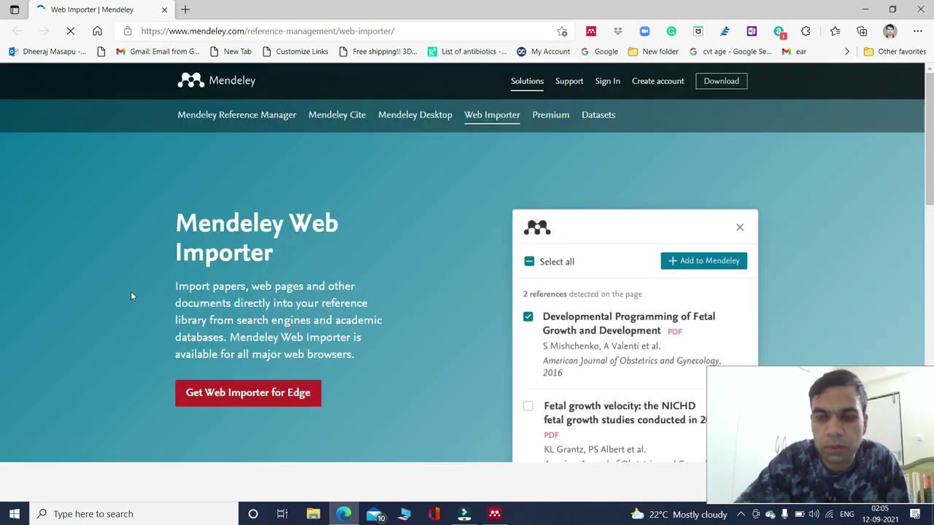
Get the Web Importer for Edge, then search 'pubmed' in a new tab and open PubMed
left_click(221, 396)
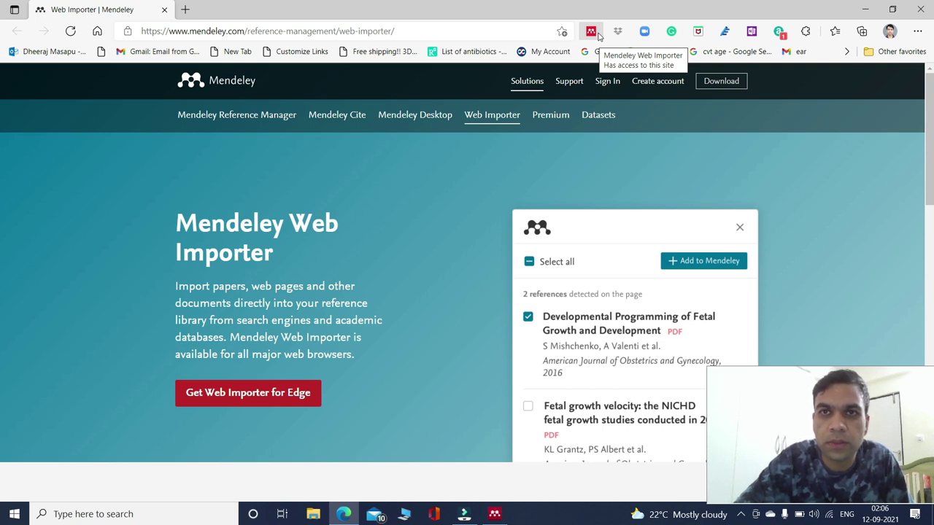
left_click(186, 9)
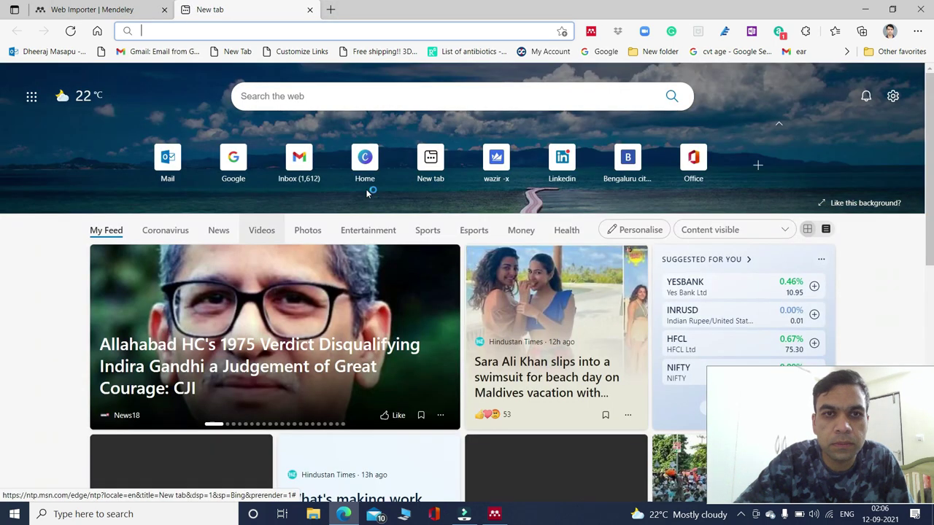
left_click(310, 98)
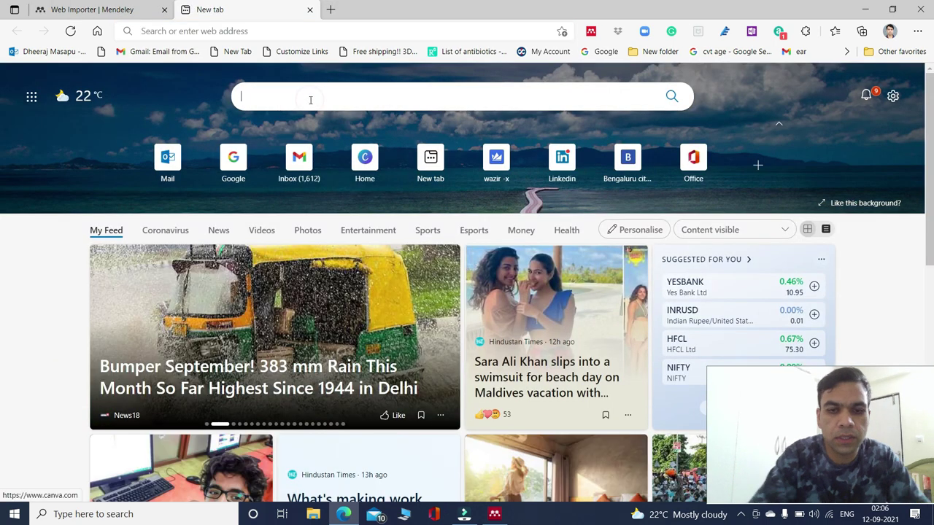
type("pubmed")
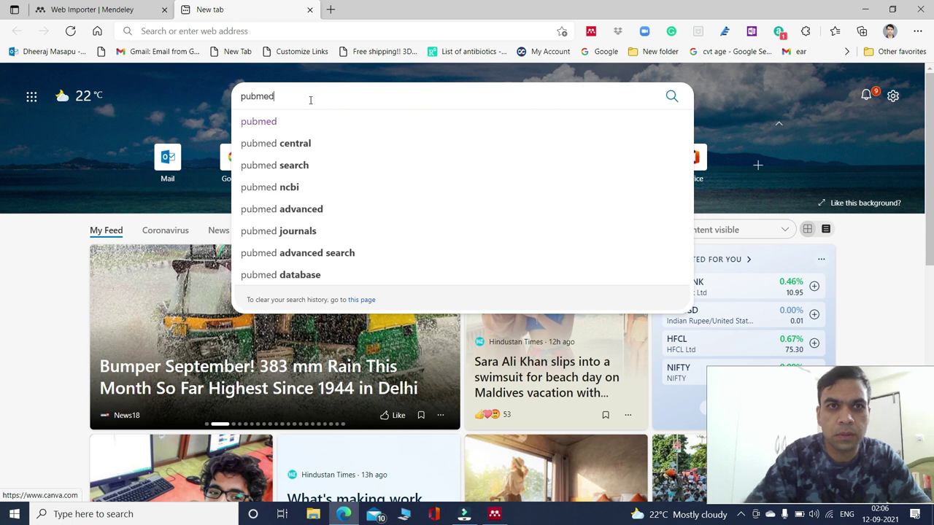
key("Return")
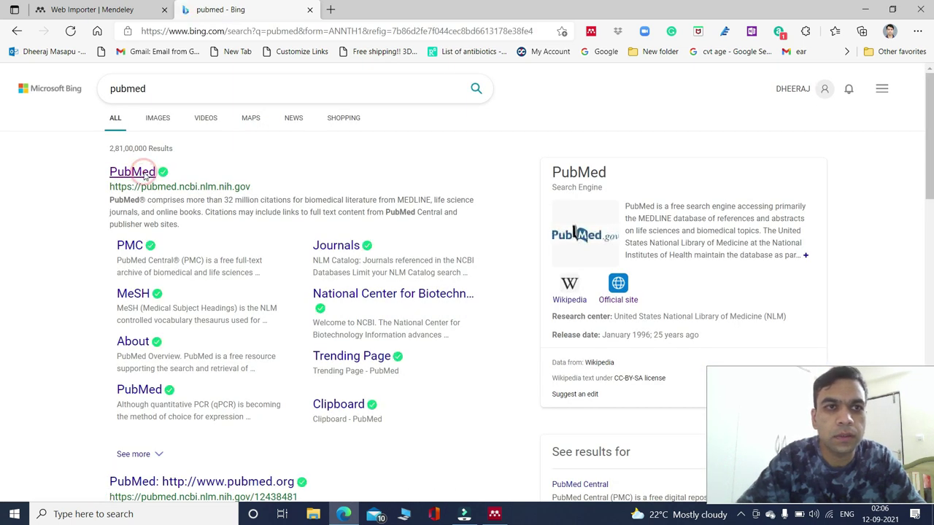
left_click(142, 174)
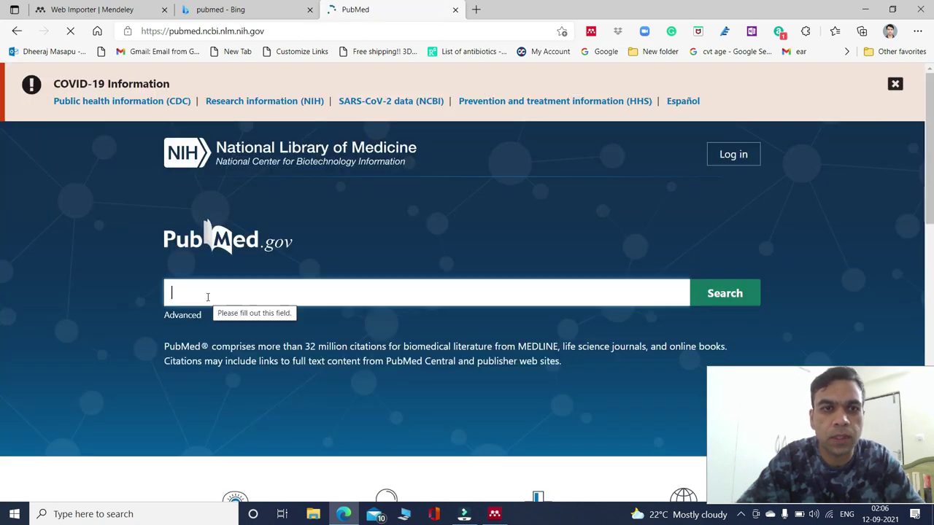
Search PubMed for 'refratory status epilepticus' and open the NORSE article from the results
type("refra")
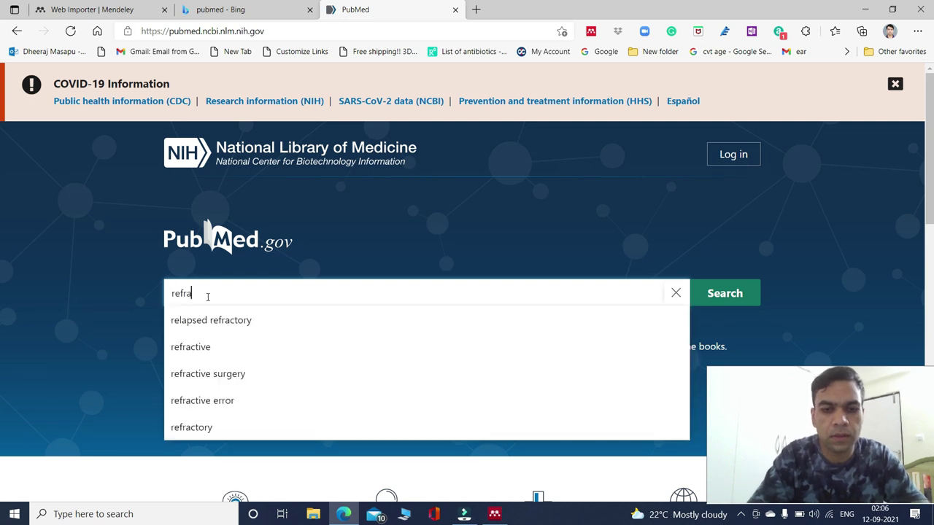
type("tory stat")
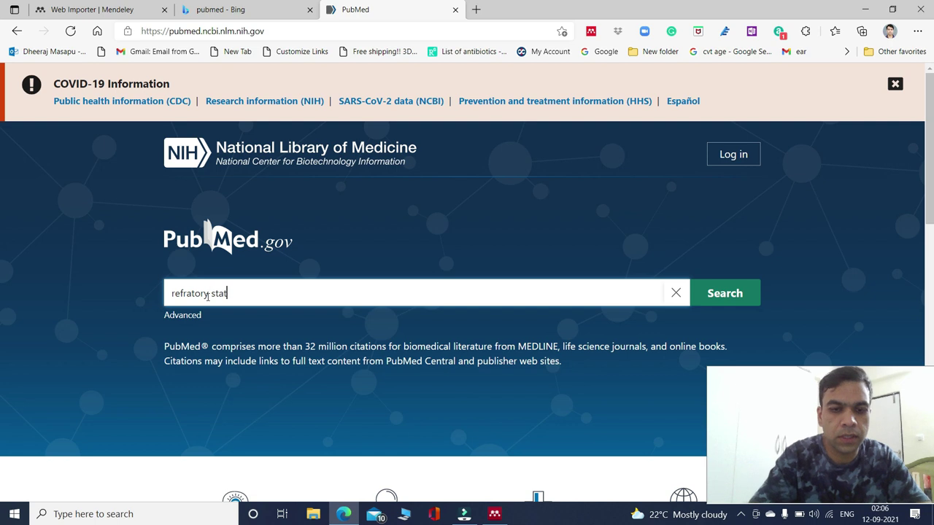
type("us epilep")
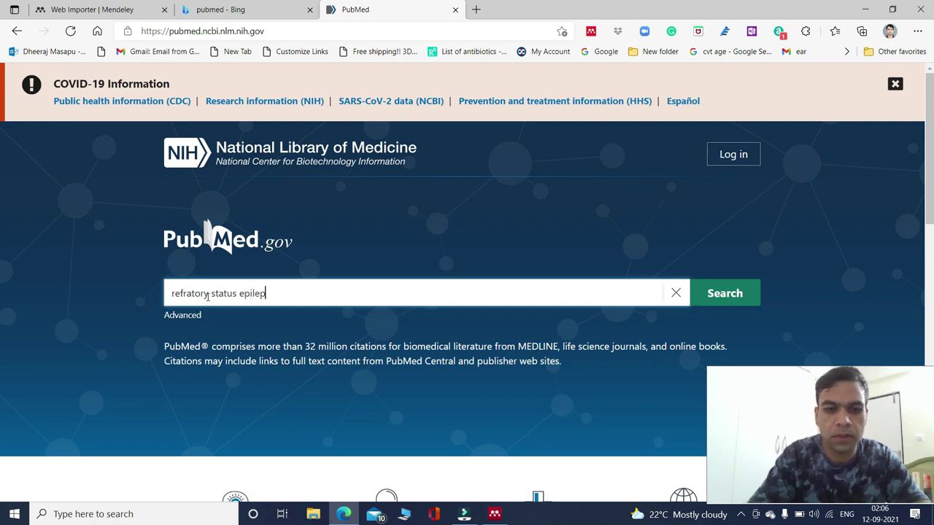
type("ticus")
key("Return")
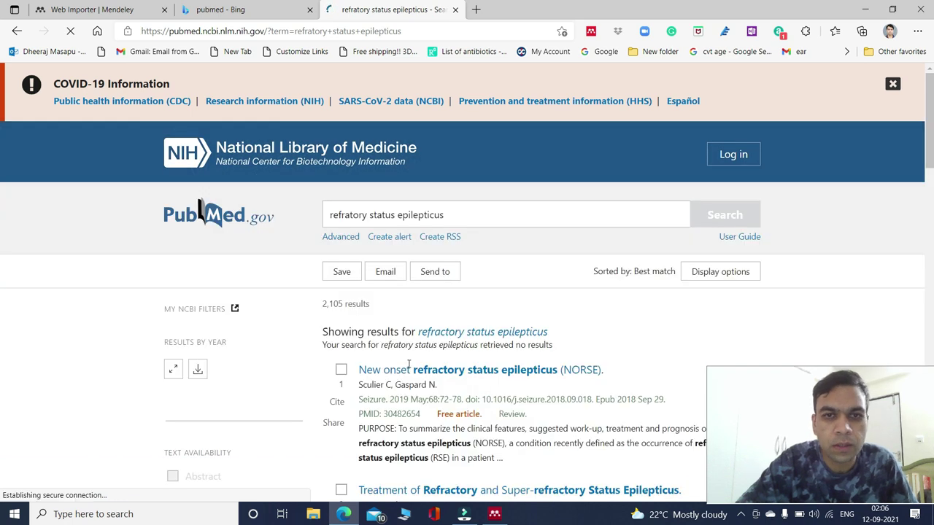
scroll(408, 367, "down", 2)
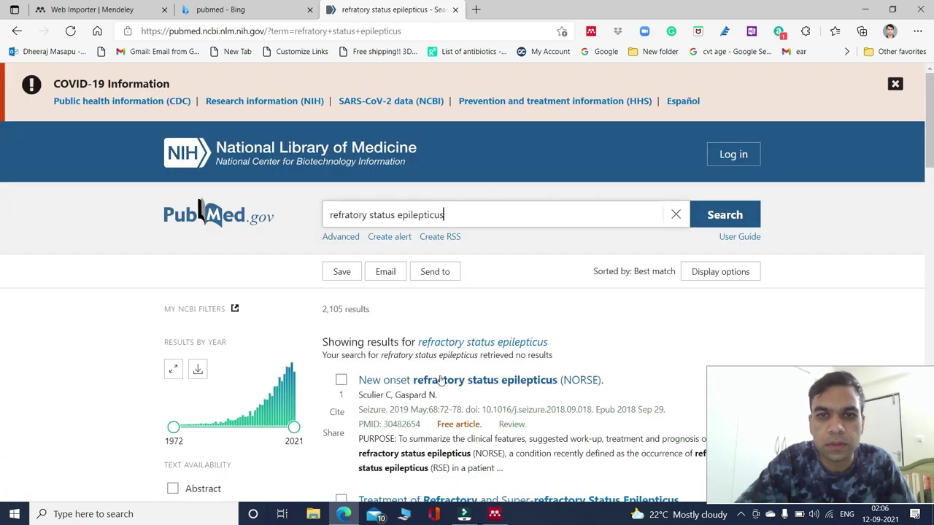
left_click(440, 382)
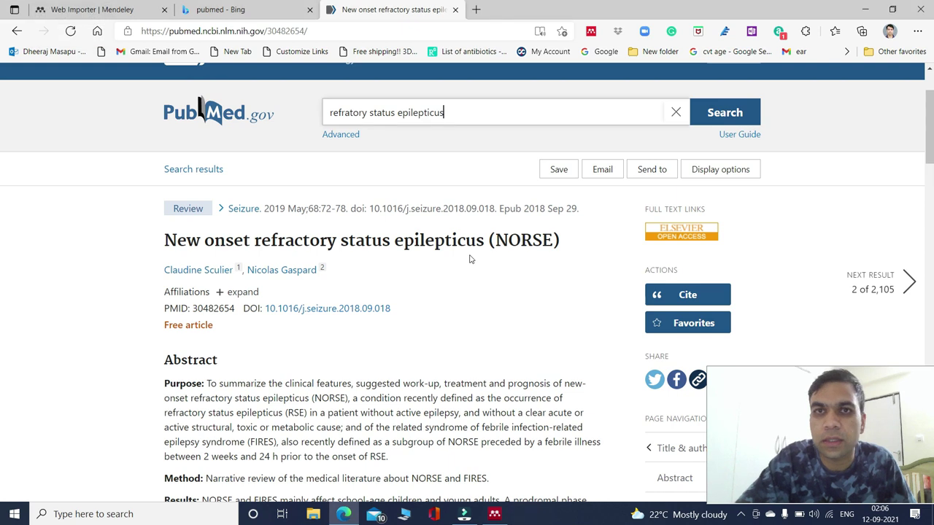
Open the Mendeley Web Importer extension and sign in to the Mendeley account
left_click(591, 32)
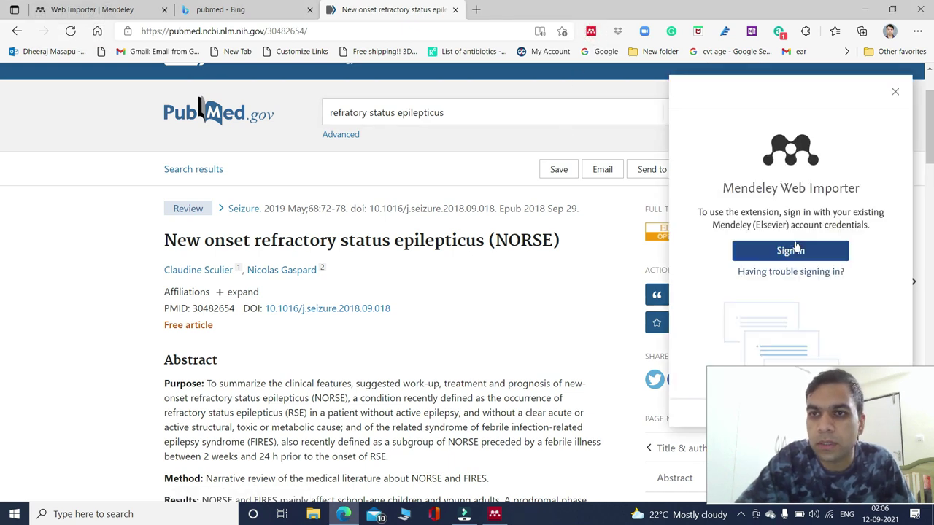
left_click(795, 249)
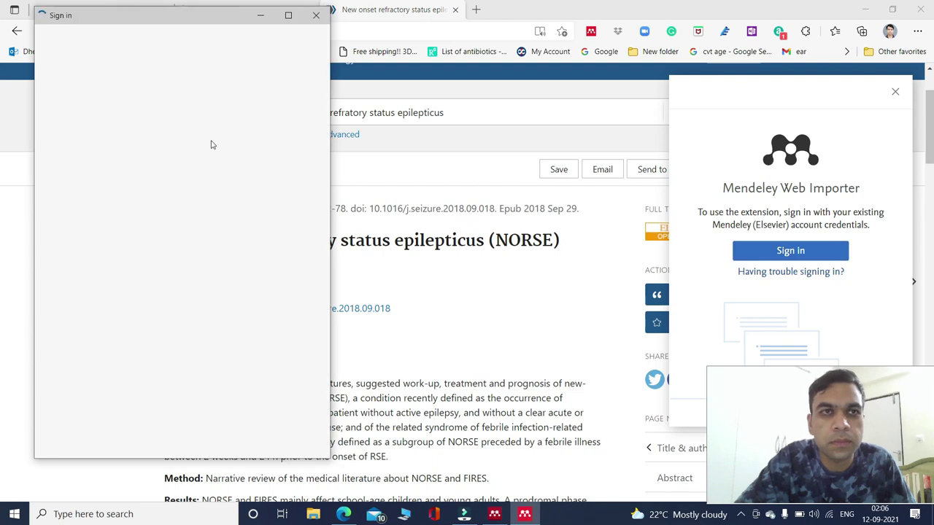
left_click(106, 294)
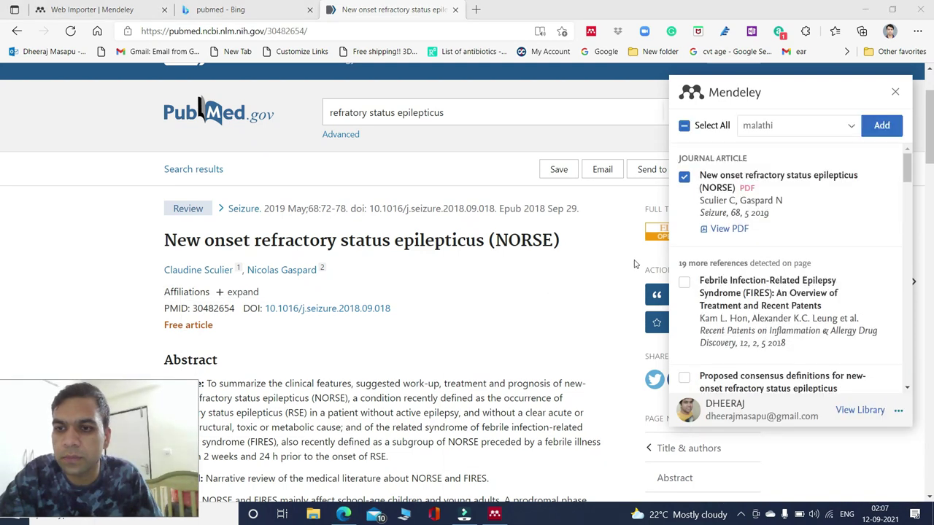
Add the NORSE article to the Preanesthesia checkup collection instead of malathi
left_click(846, 126)
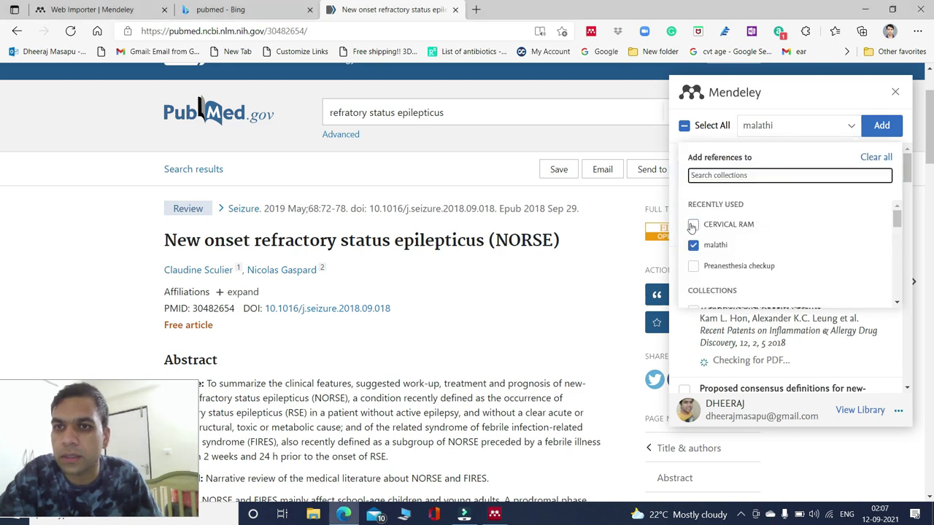
left_click(692, 267)
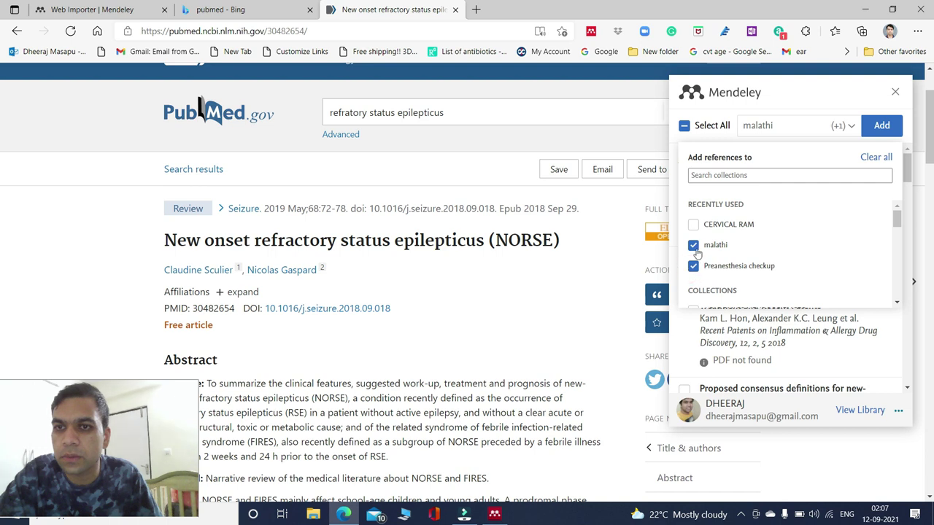
left_click(693, 246)
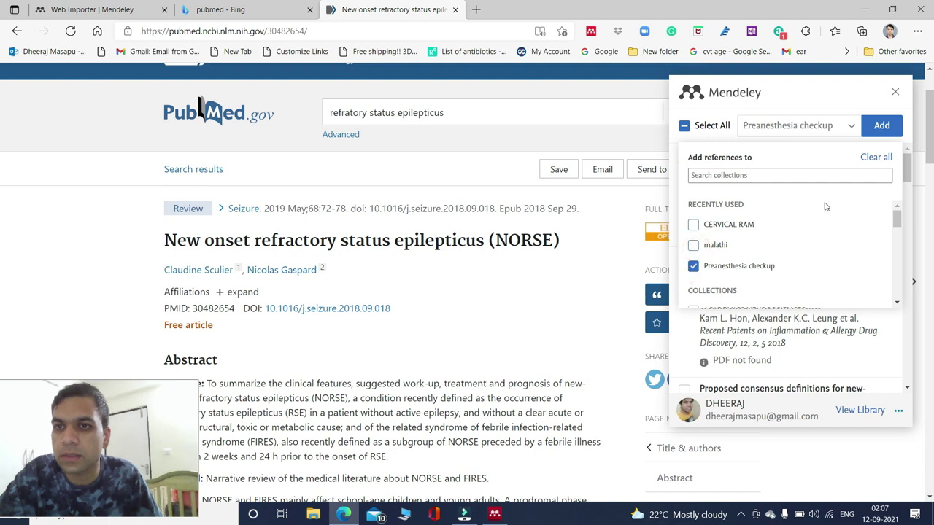
left_click(882, 127)
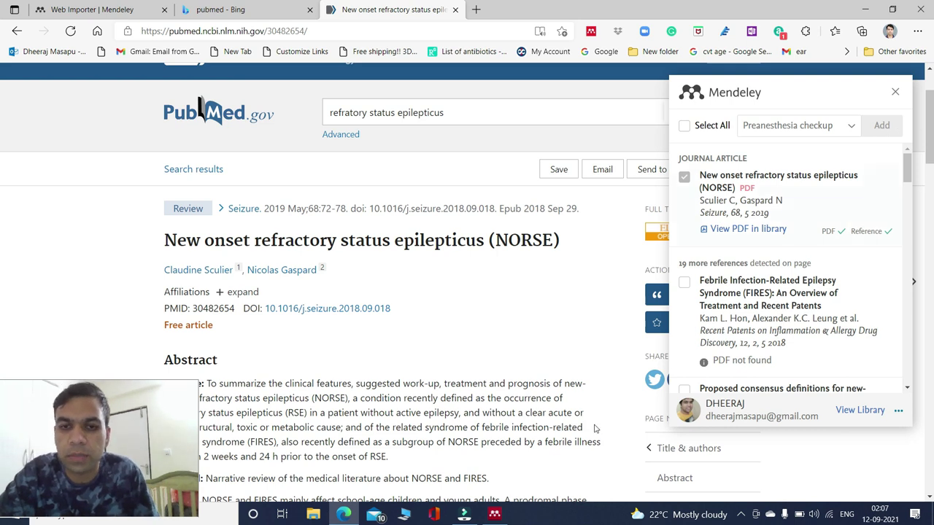
left_click(494, 515)
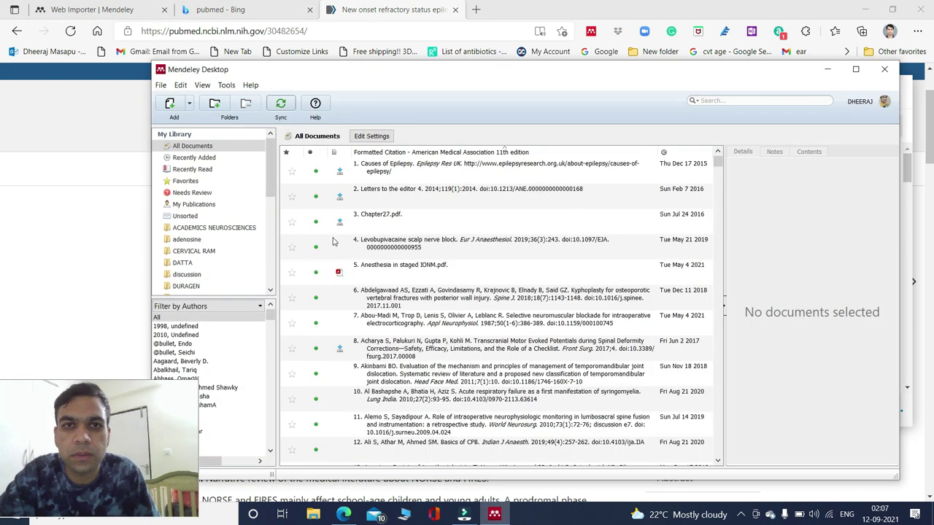
Sync the library, mark the recently added NORSE reference's details correct, and open its PDF
left_click(280, 106)
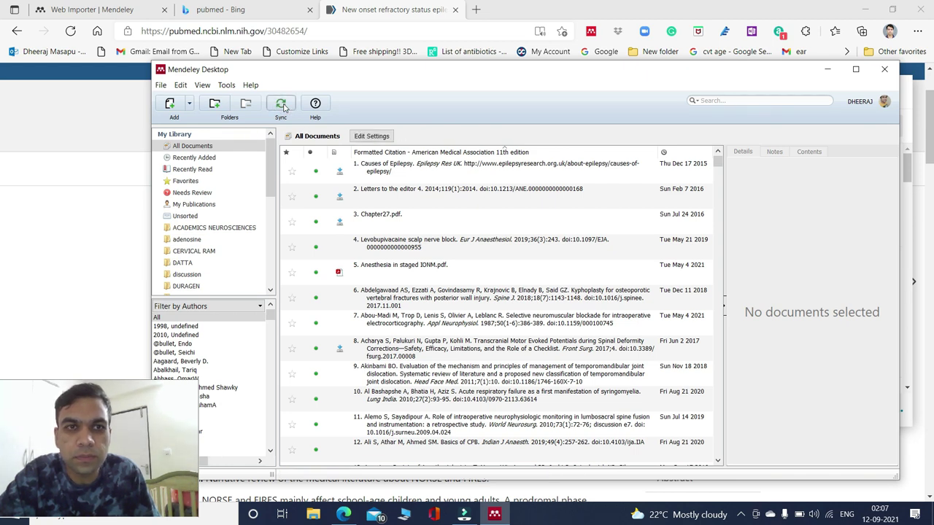
left_click(206, 158)
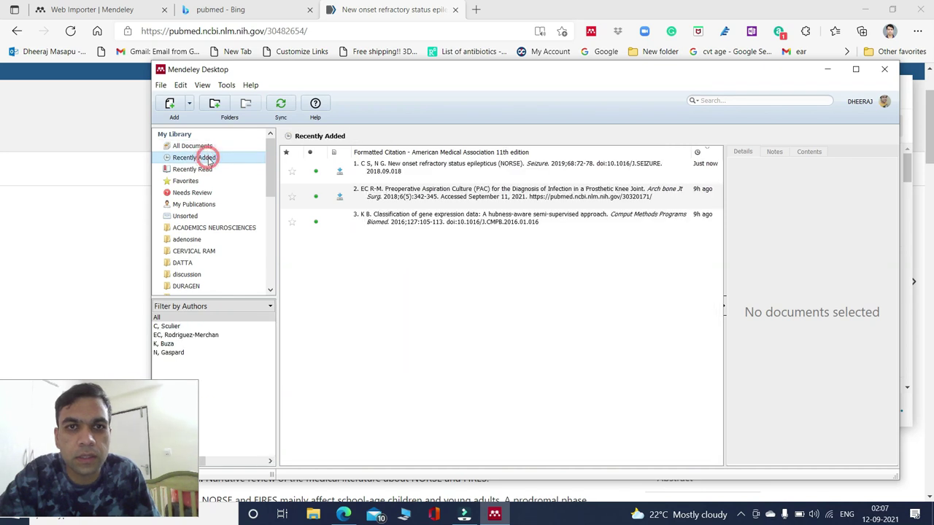
left_click(420, 176)
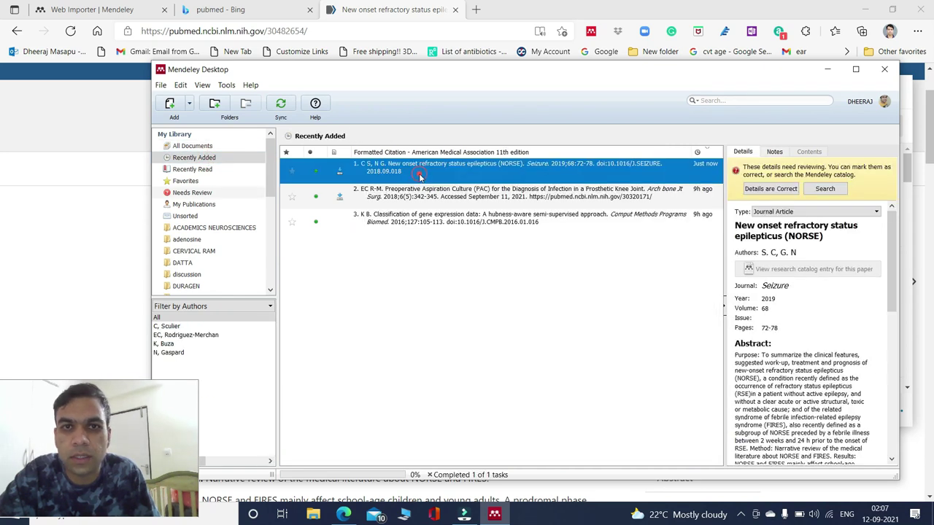
left_click(780, 189)
key("Return")
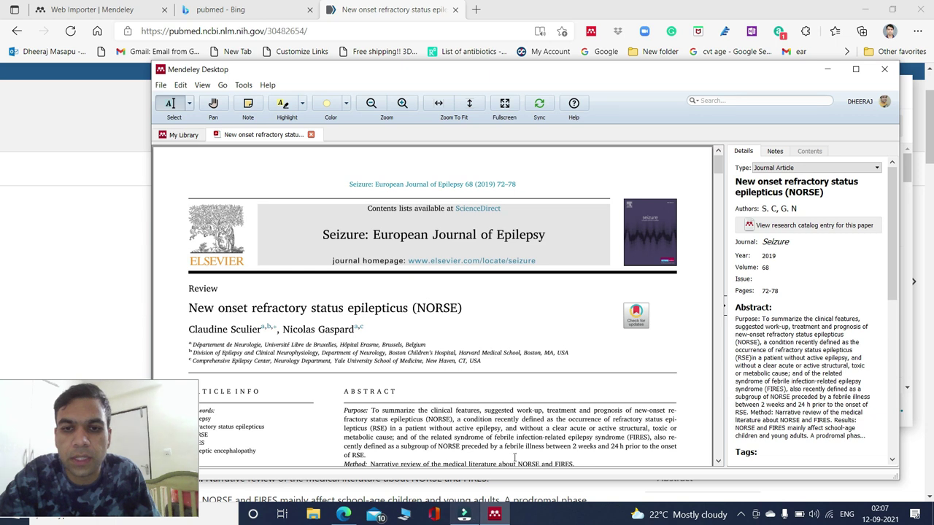
Minimize the browser and Mendeley Desktop to show the Windows desktop
left_click(863, 12)
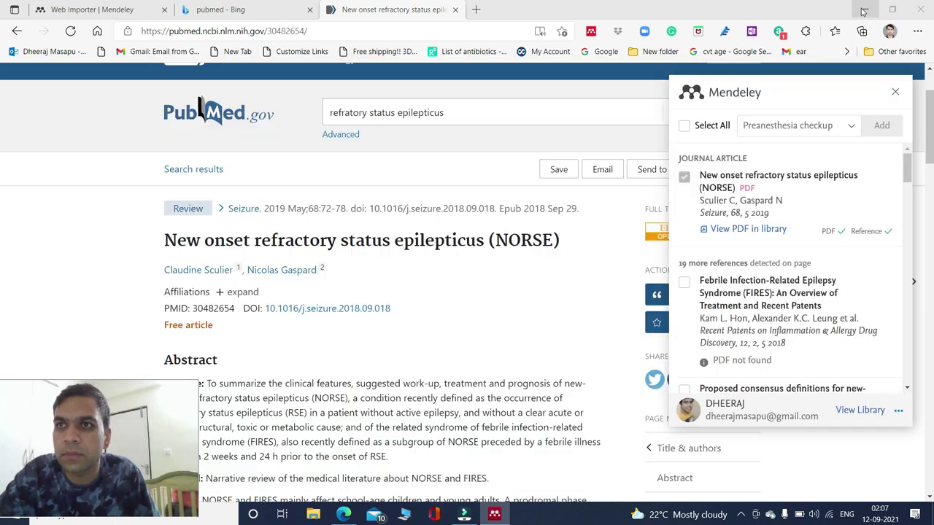
left_click(863, 12)
left_click(828, 68)
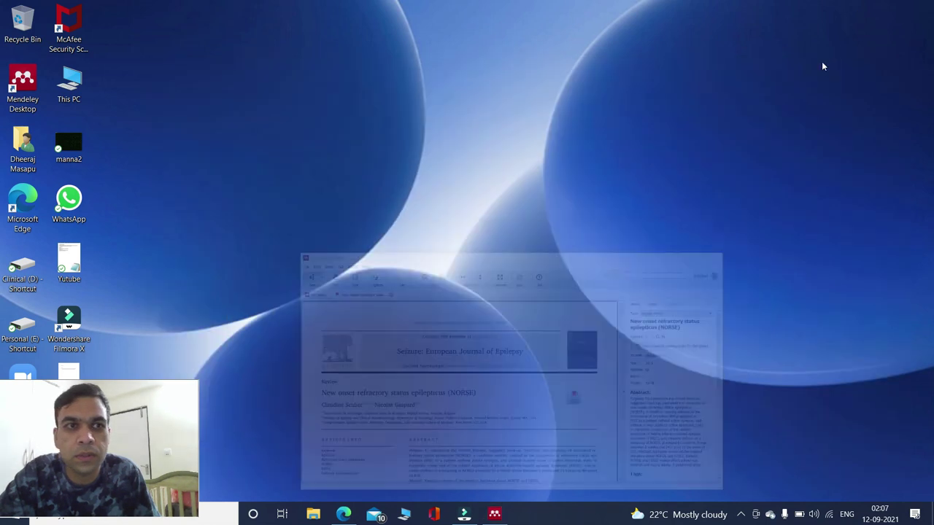
Create New Microsoft Word Document (2) on the desktop and open it in Word
right_click(367, 139)
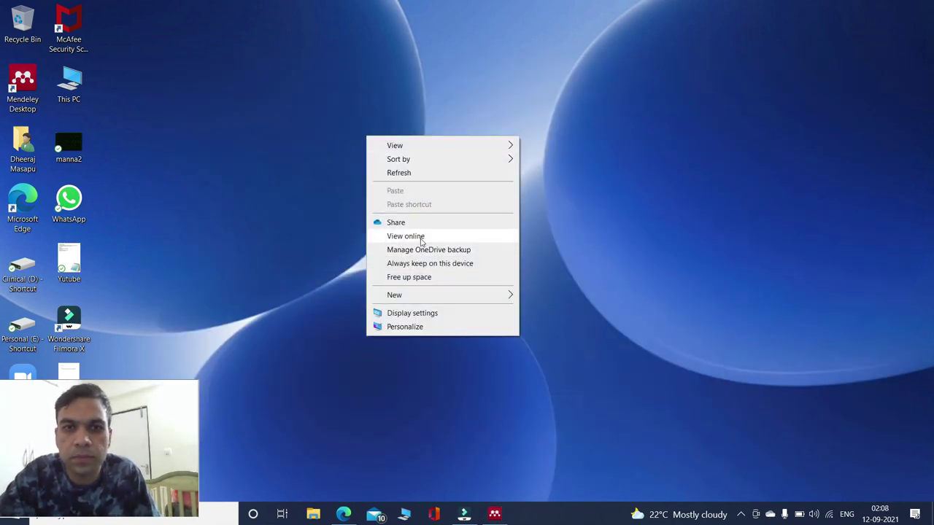
left_click(573, 188)
right_click(439, 160)
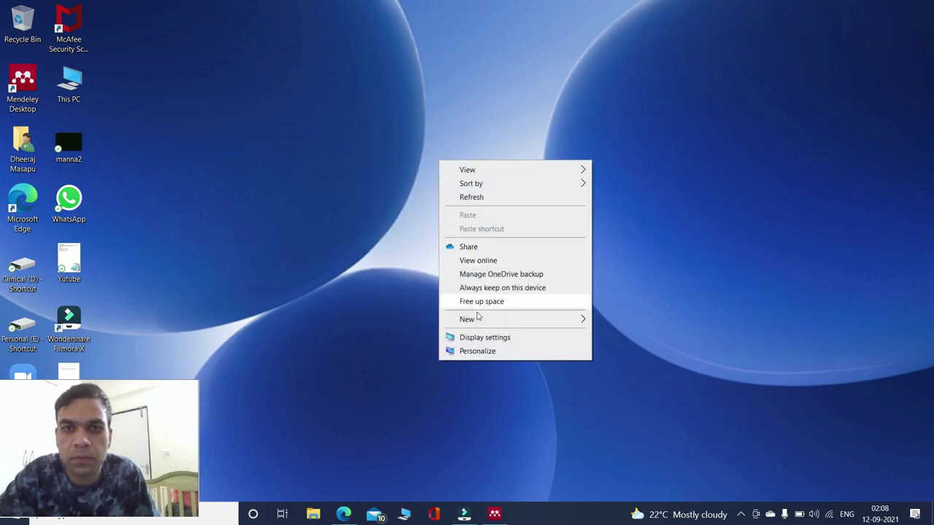
mouse_move(479, 321)
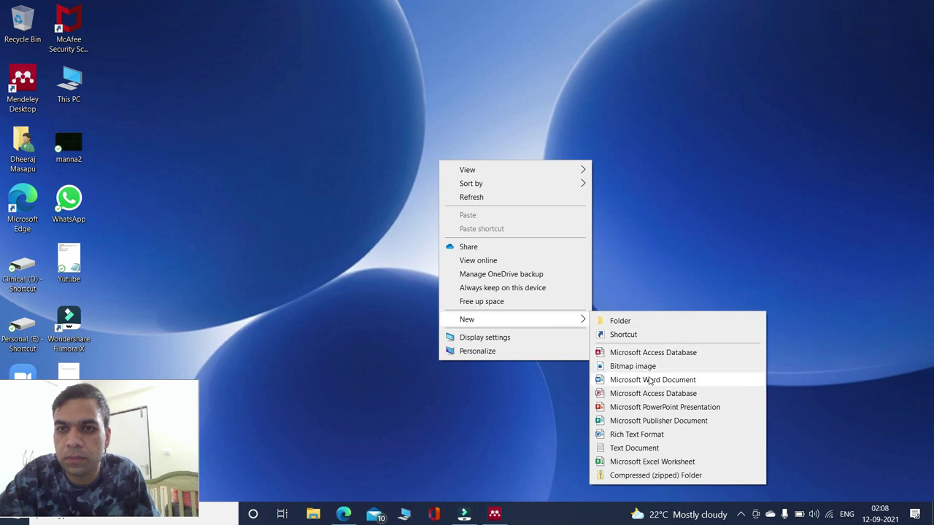
left_click(650, 381)
left_click(521, 251)
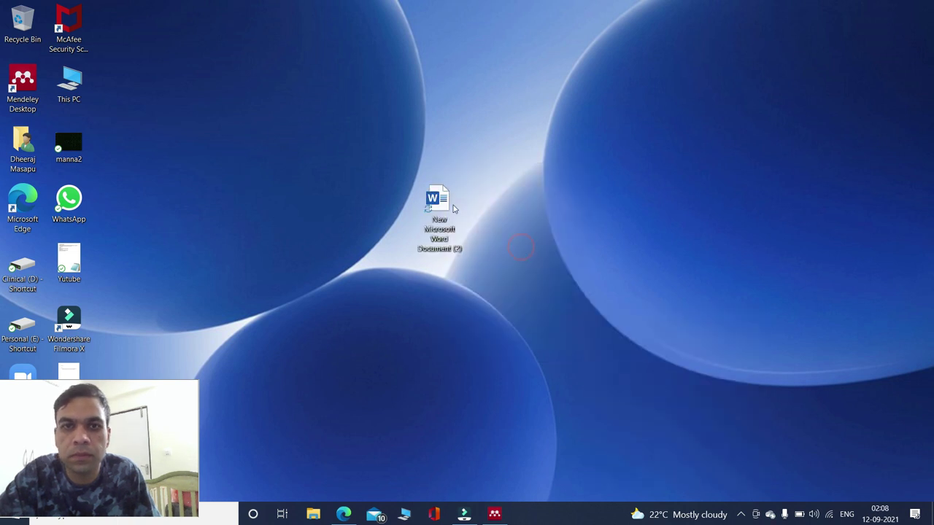
double_click(435, 194)
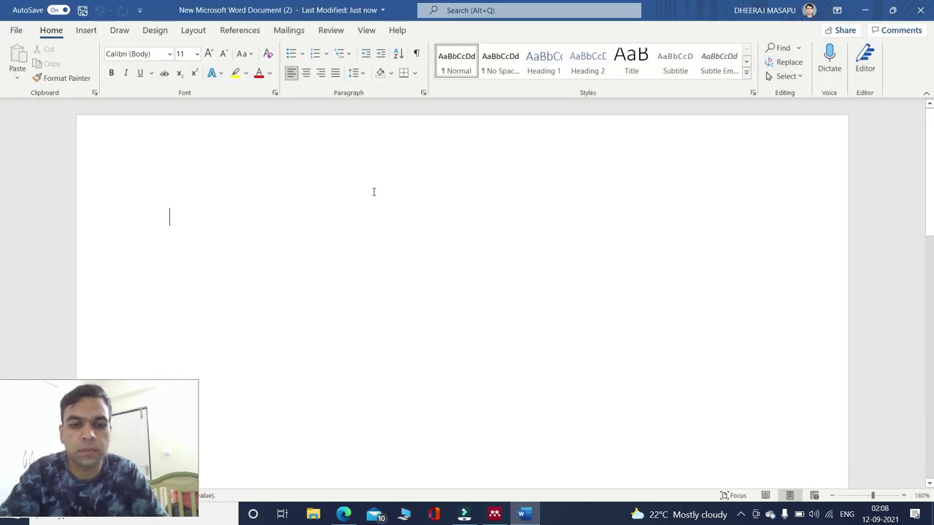
Type 'Sknvfnvdfm' and cite the NORSE article from the Mendeley library after it
type("sknvfnvdfm")
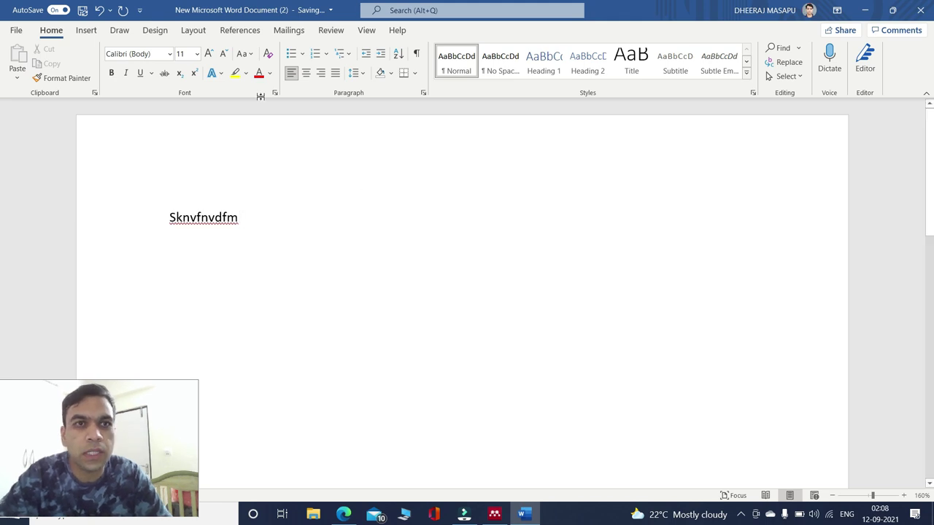
left_click(237, 33)
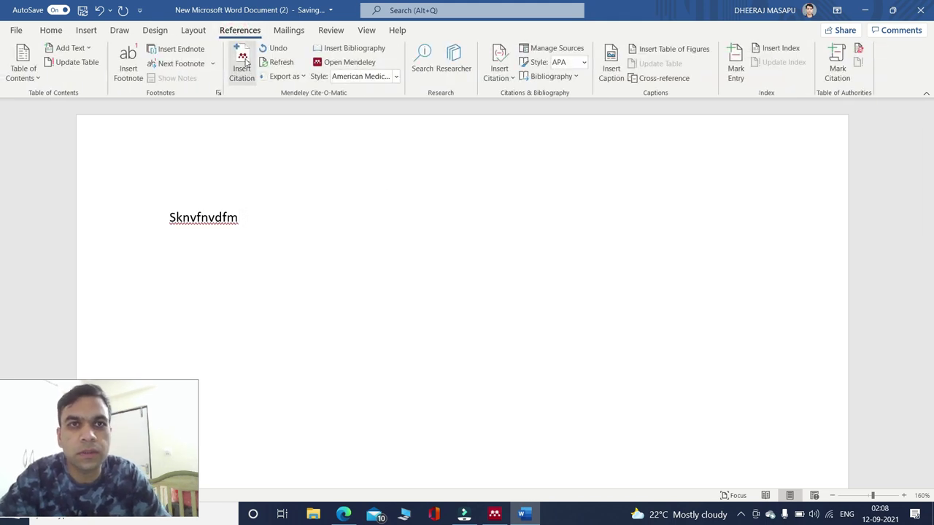
left_click(242, 66)
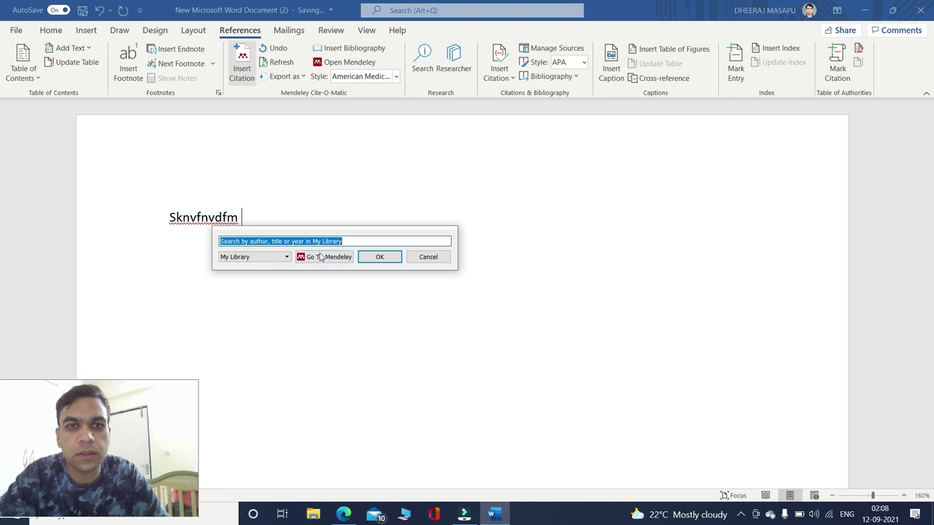
left_click(323, 256)
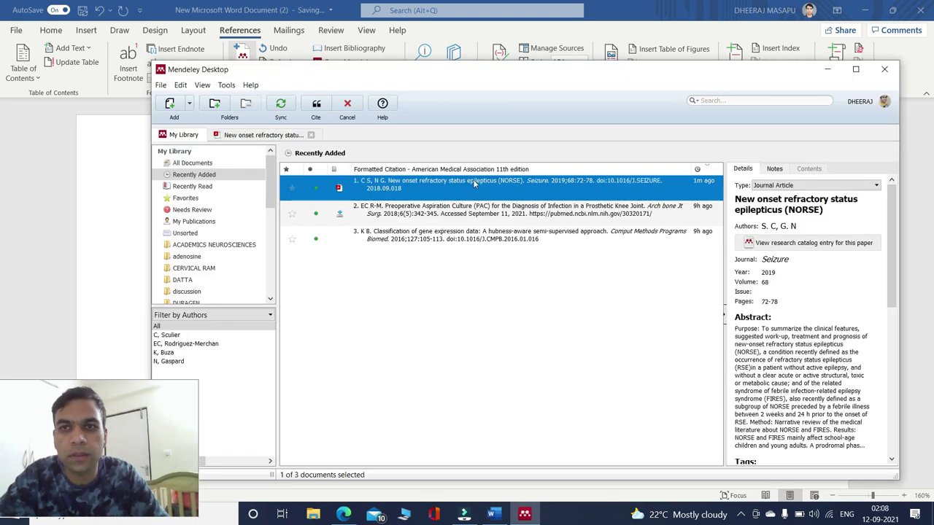
left_click(319, 108)
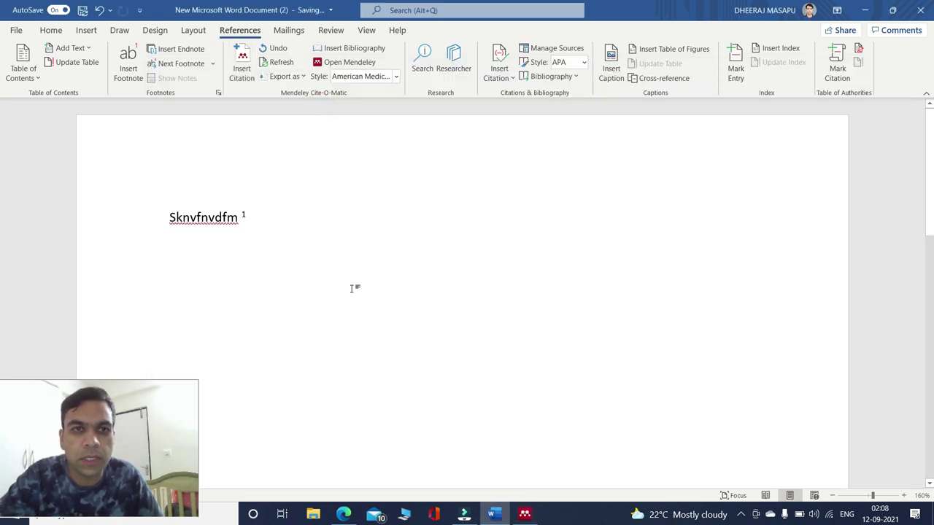
Add a 'References:' heading with the bibliography below it and set the citation style to Vancouver
key("Return")
key("Return")
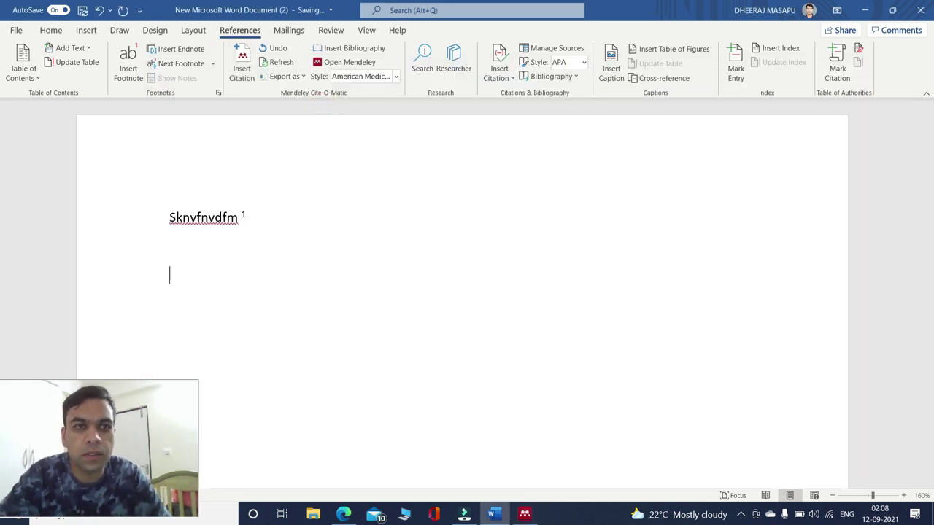
type("referen")
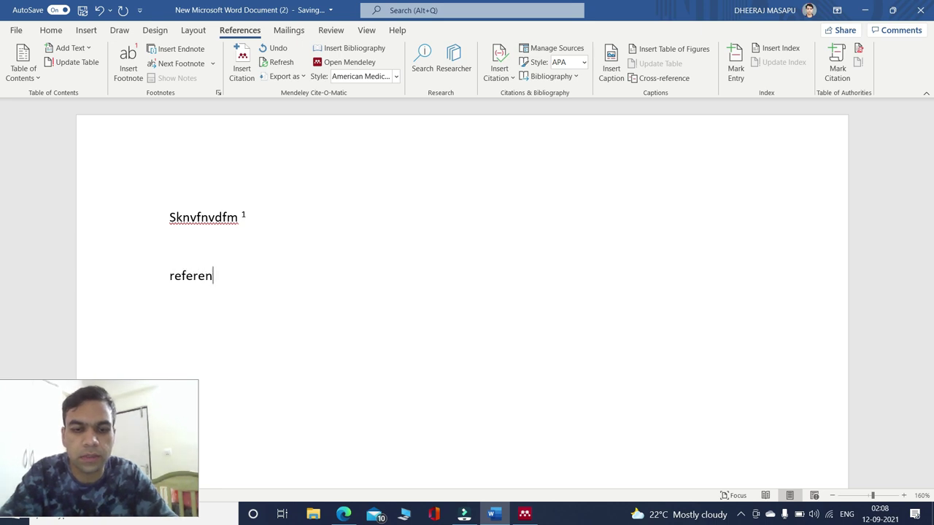
type("ces:")
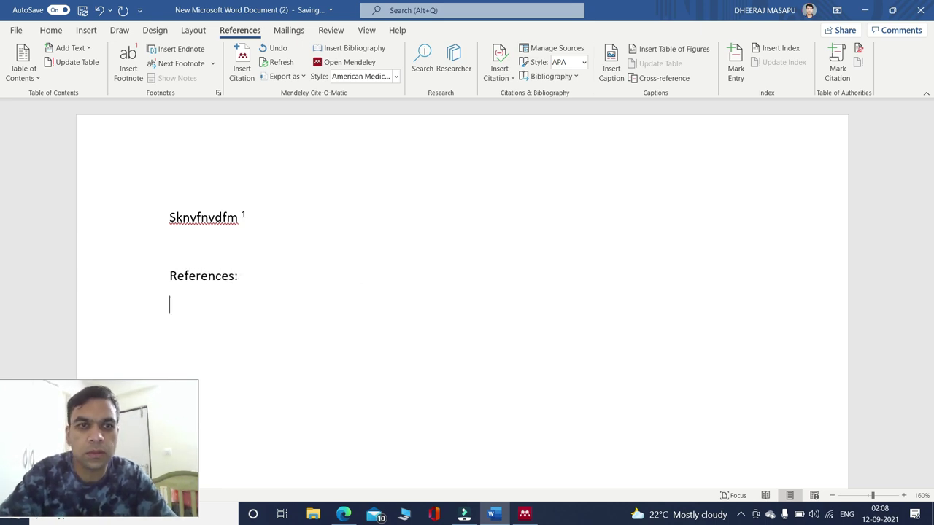
left_click(353, 50)
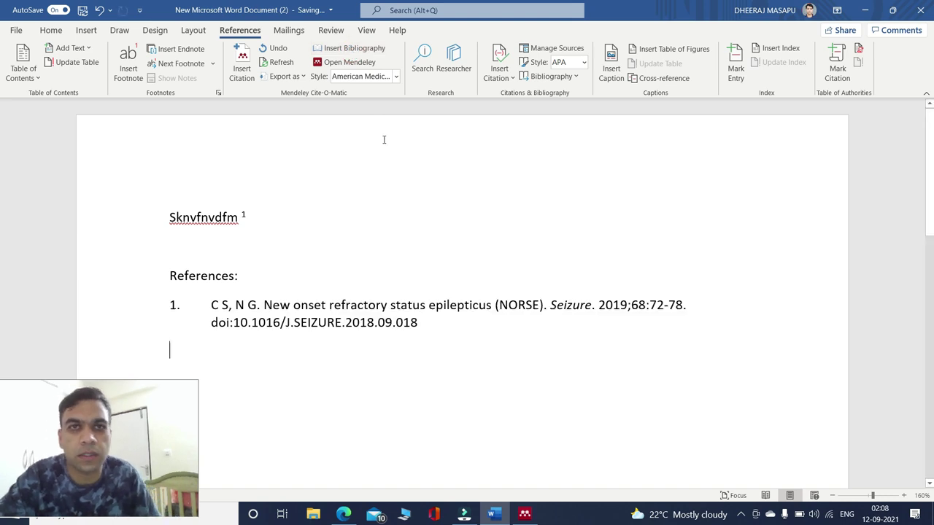
left_click(395, 76)
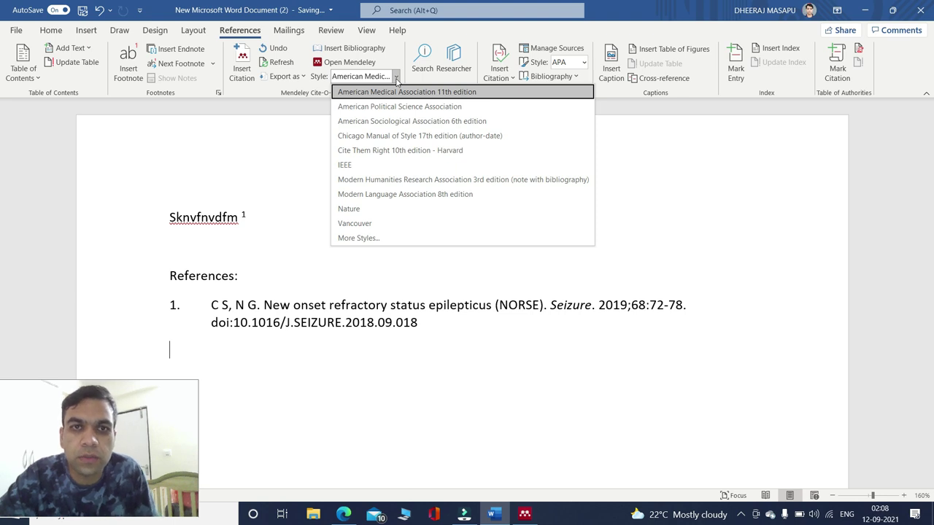
left_click(397, 224)
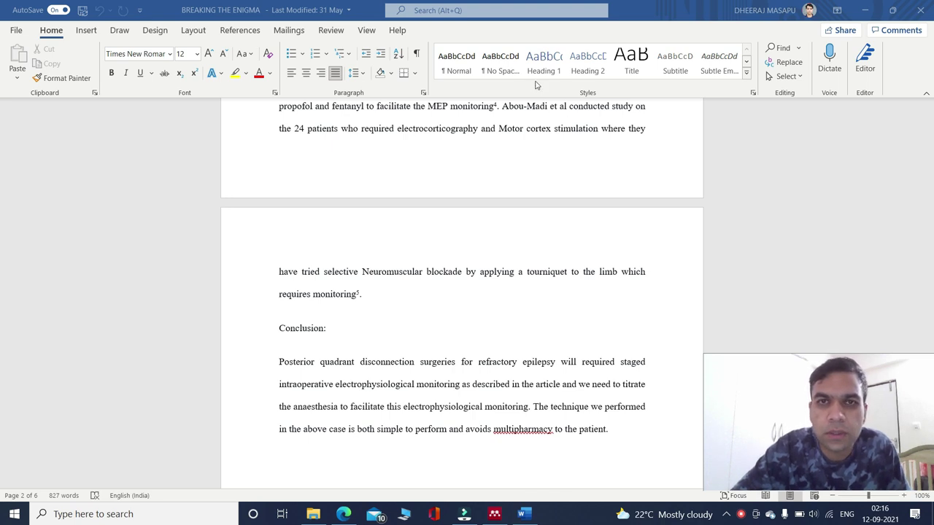
Check that reference 4 is Simon MV, then select the superscript 4 after MEP monitoring
scroll(467, 186, "up", 3)
scroll(464, 189, "up", 2)
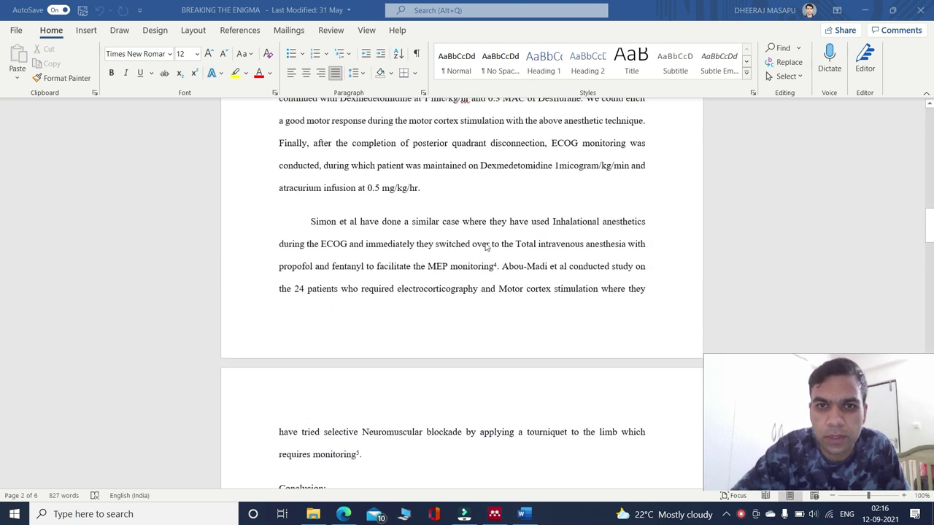
left_click(497, 268)
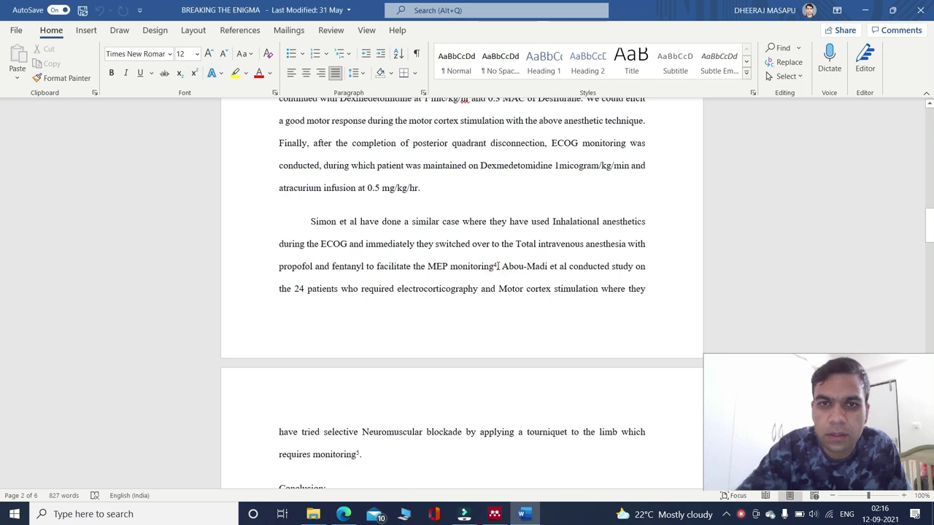
double_click(497, 266)
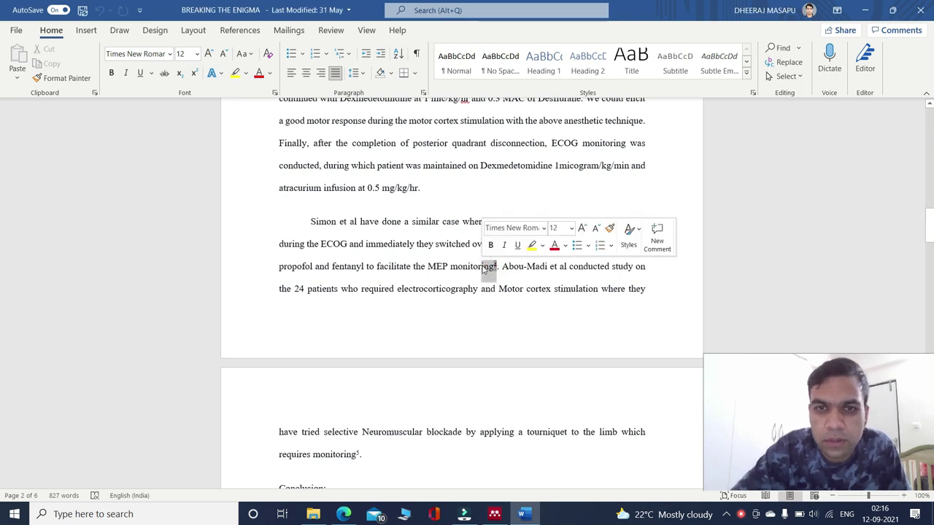
scroll(486, 333, "down", 12)
scroll(485, 330, "down", 6)
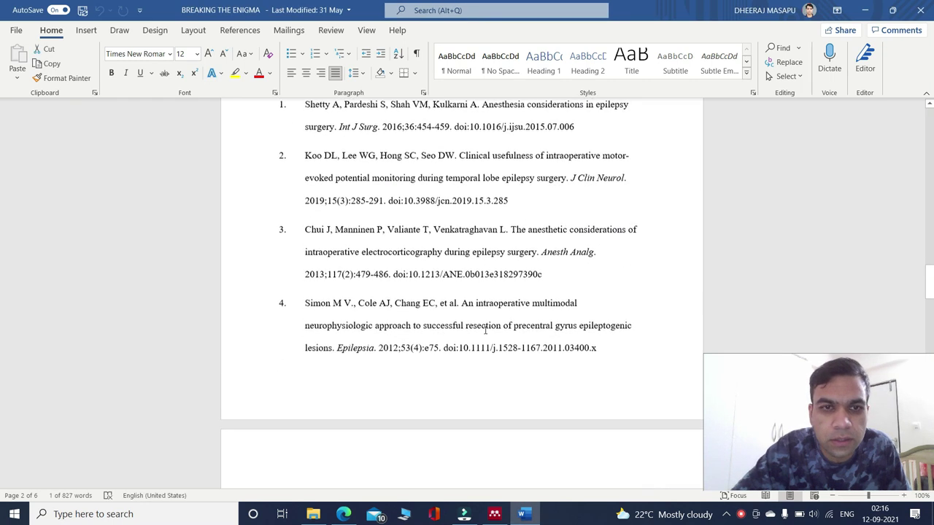
triple_click(302, 301)
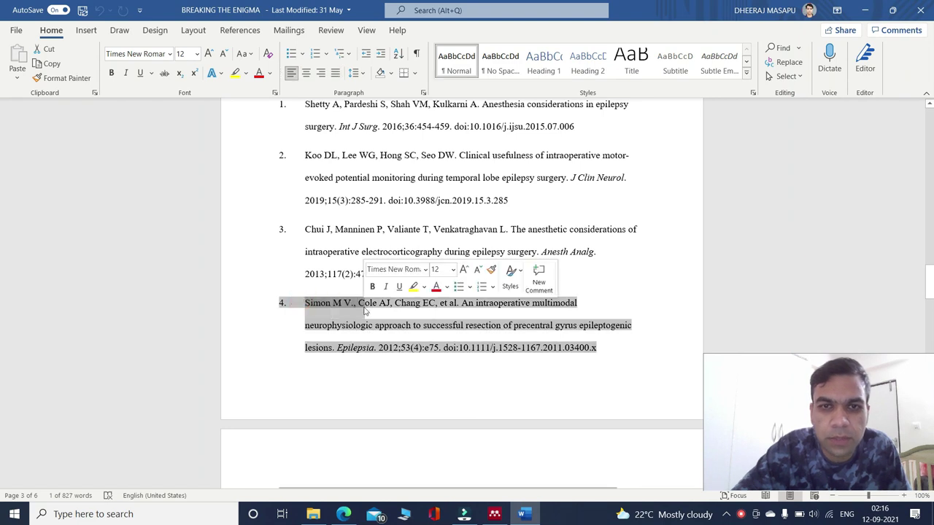
scroll(456, 263, "up", 1)
scroll(456, 262, "up", 17)
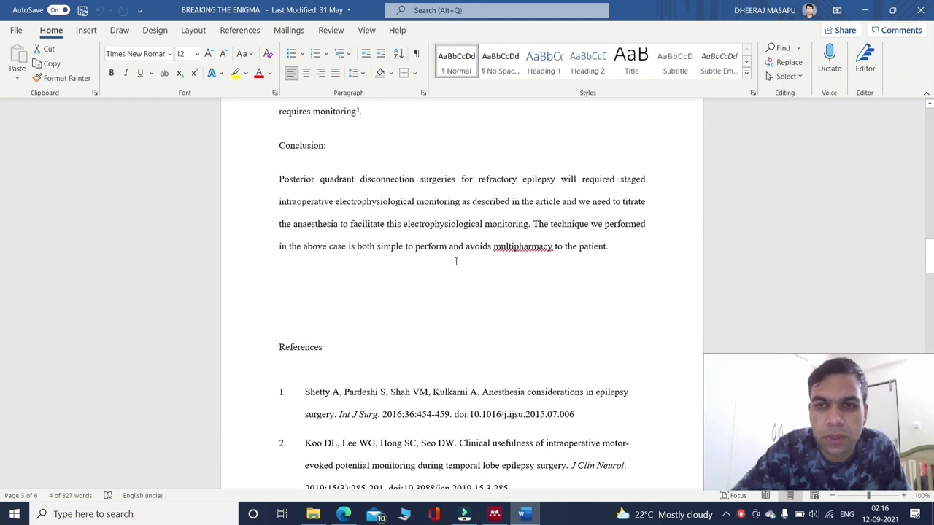
scroll(456, 262, "up", 1)
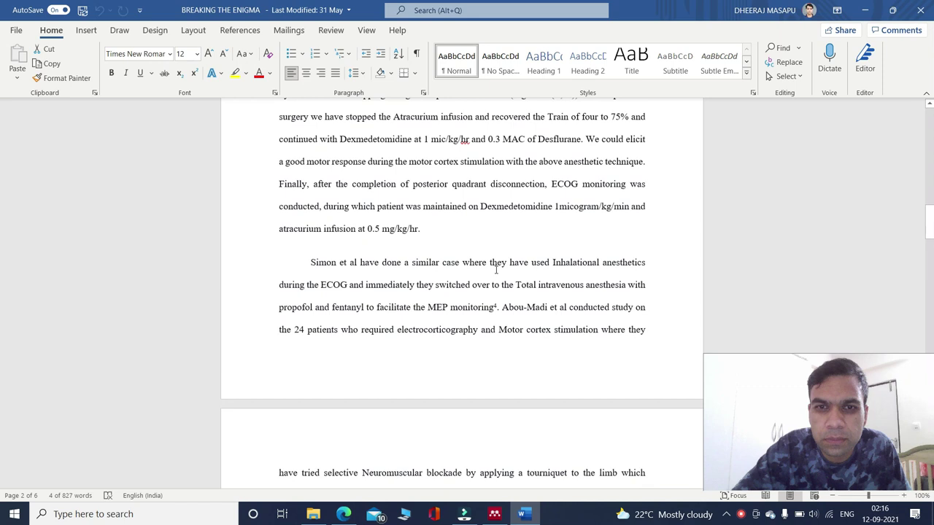
left_click(496, 307)
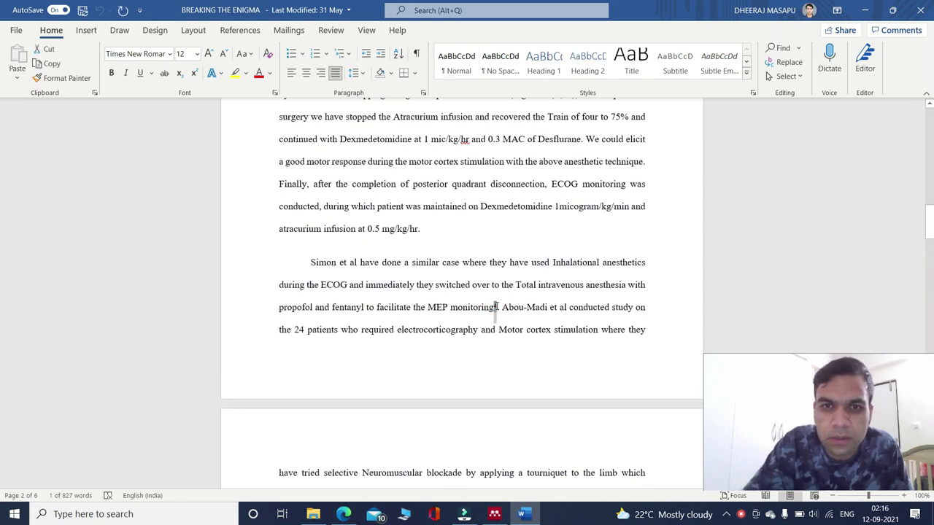
Replace citation 4 with a period and refresh citations so Abou-Madi becomes reference 4
type(".")
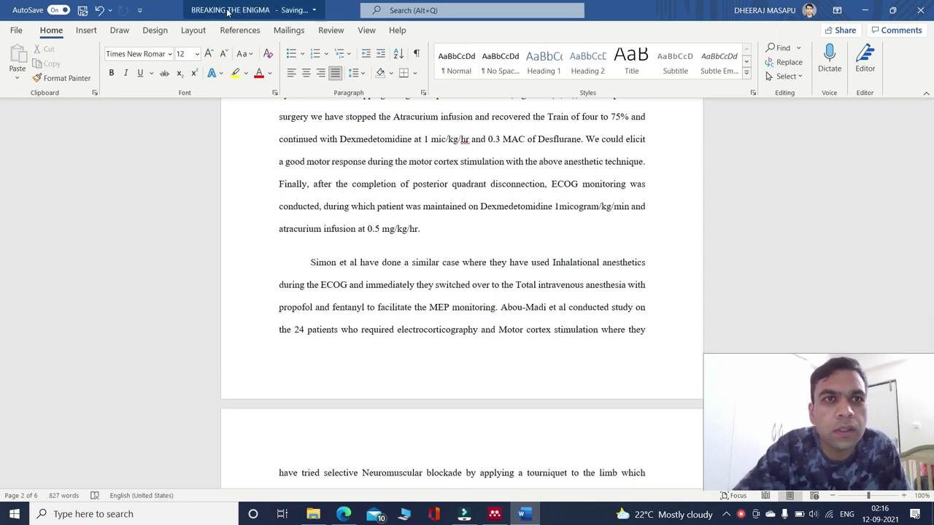
left_click(239, 33)
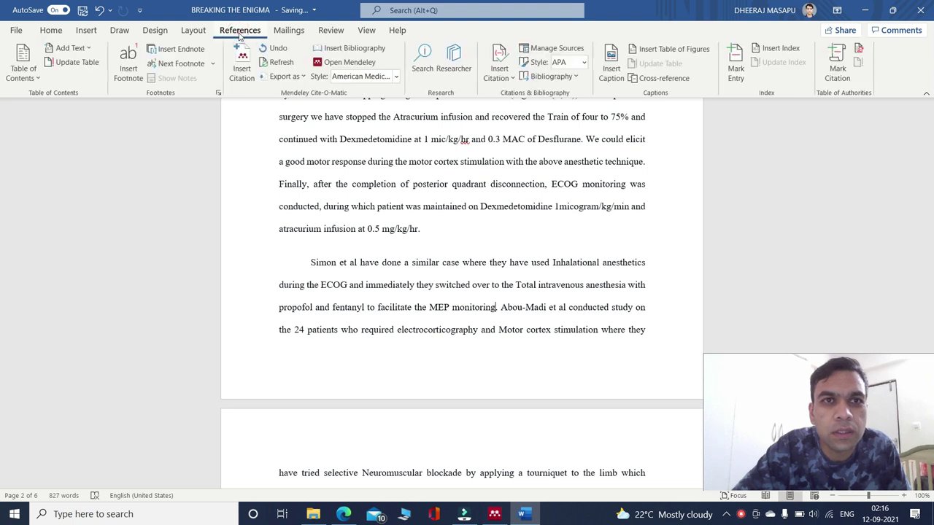
left_click(281, 63)
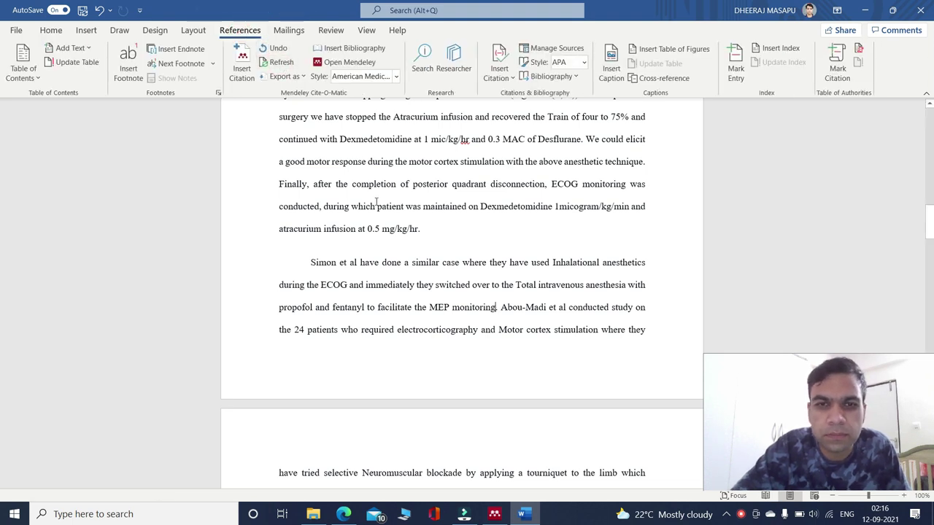
scroll(407, 268, "down", 15)
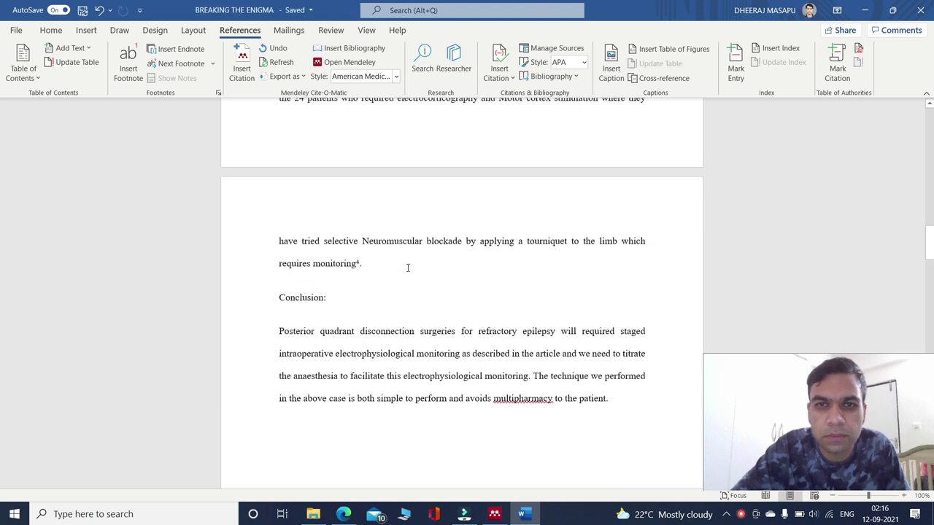
scroll(407, 268, "up", 3)
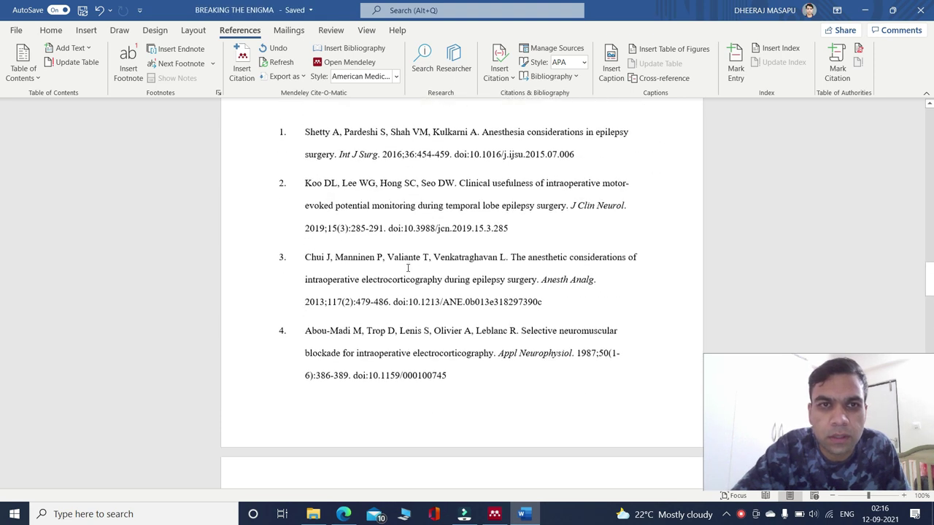